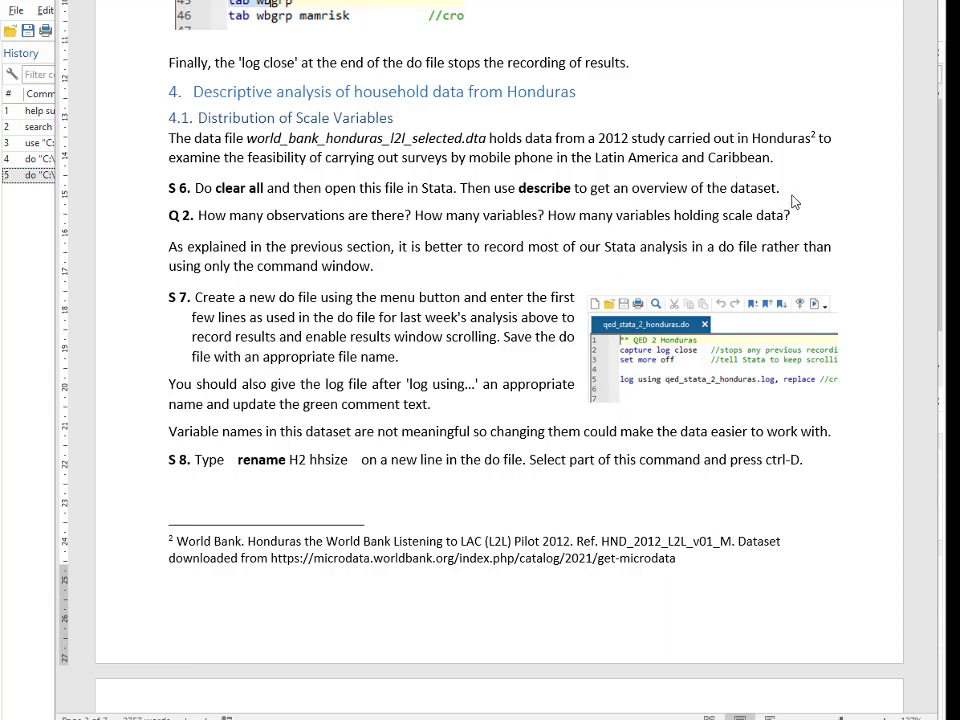
# - Switch to Stata and run clear all to remove the current dataset from memory
pyautogui.click(36, 302)
pyautogui.click(270, 711)
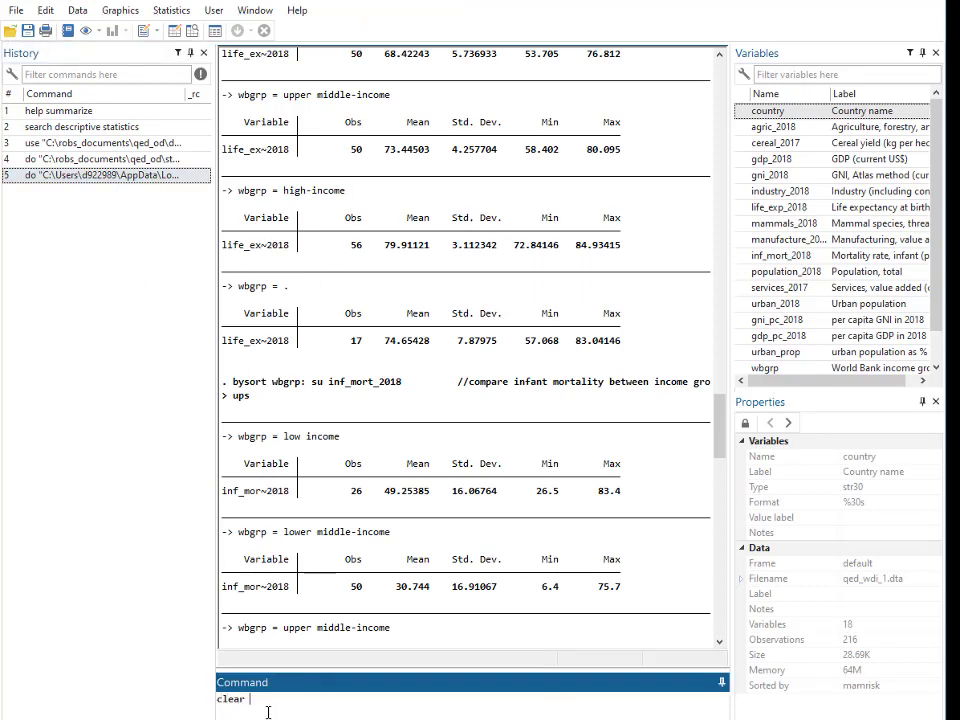
pyautogui.press('Return')
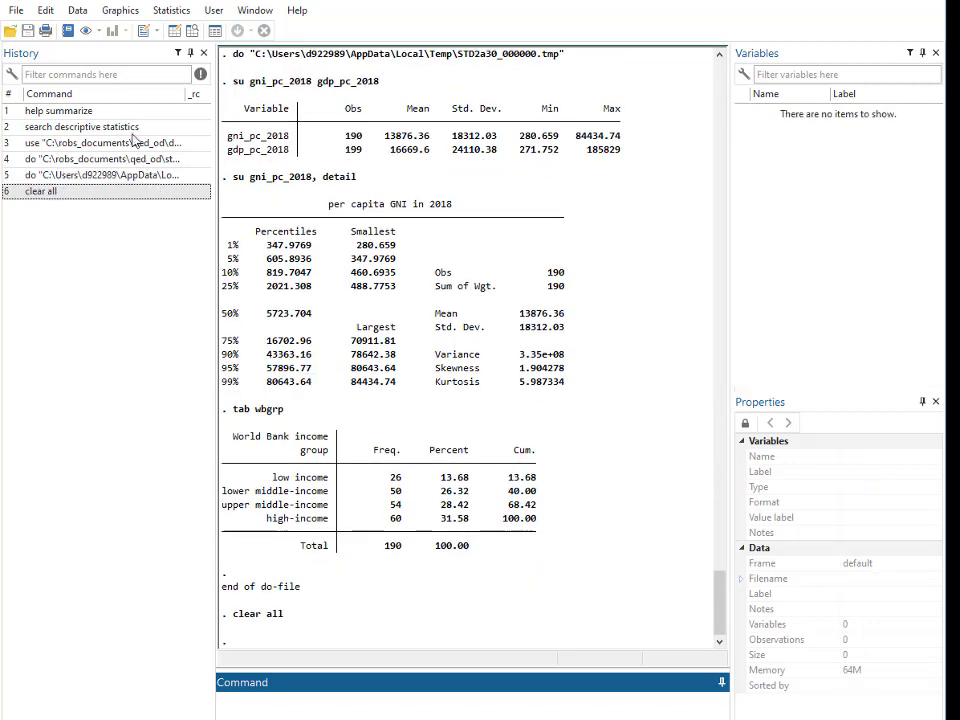
# - Open the dataset world_bank_honduras_l2l_selected_wkg.dta from the qed_od data folder
pyautogui.click(9, 31)
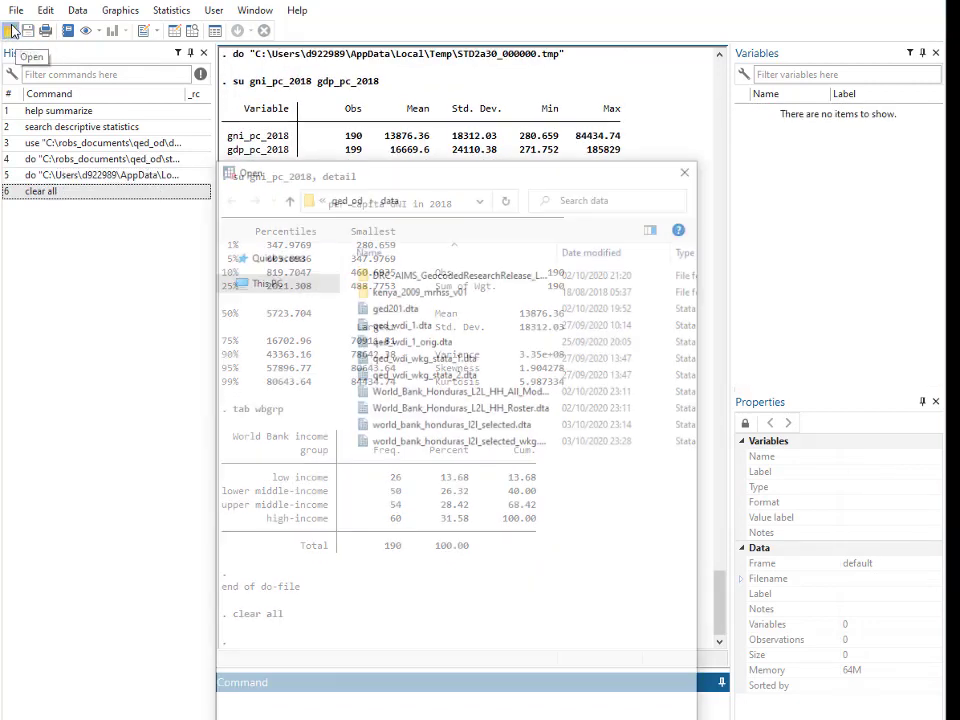
pyautogui.click(452, 441)
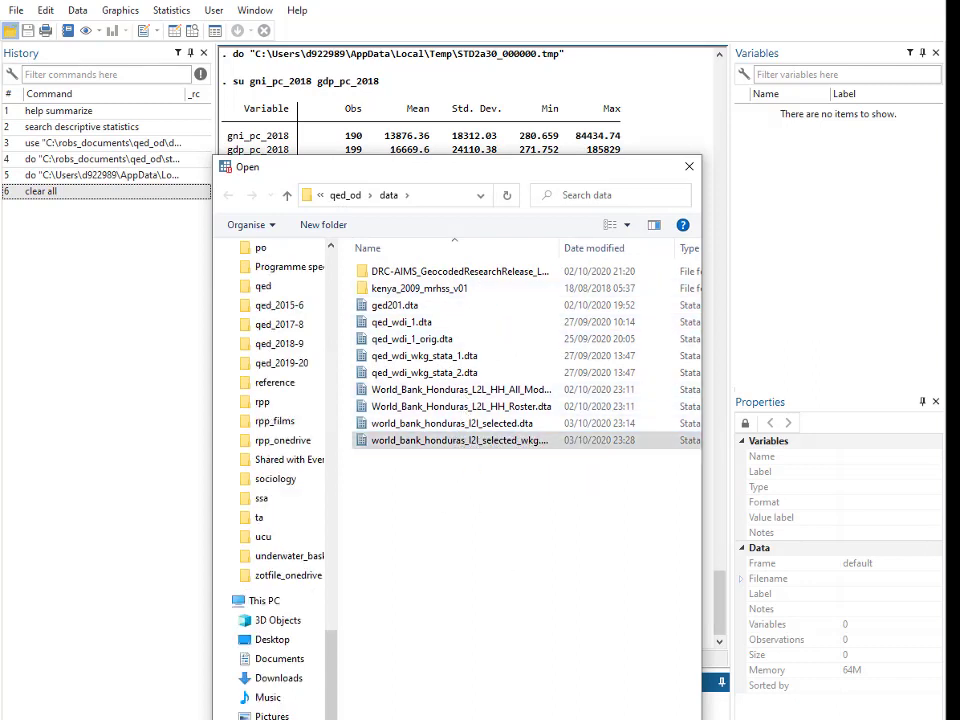
pyautogui.press('Return')
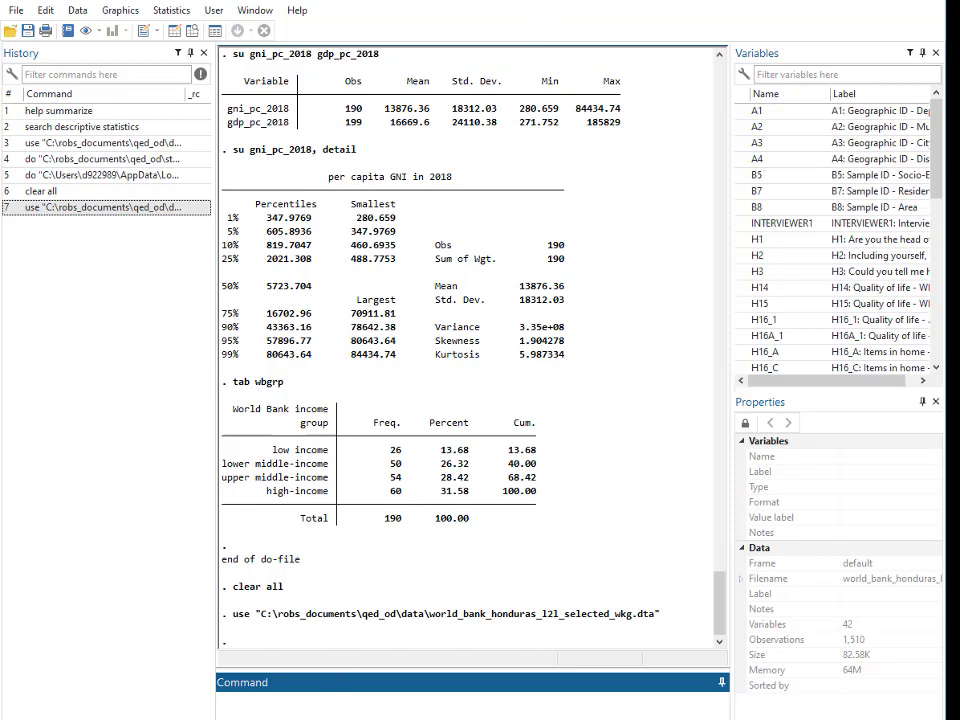
# - Check the worksheet's instruction S 6 and run describe on the Honduras dataset
pyautogui.hotkey('alt', 'Tab')
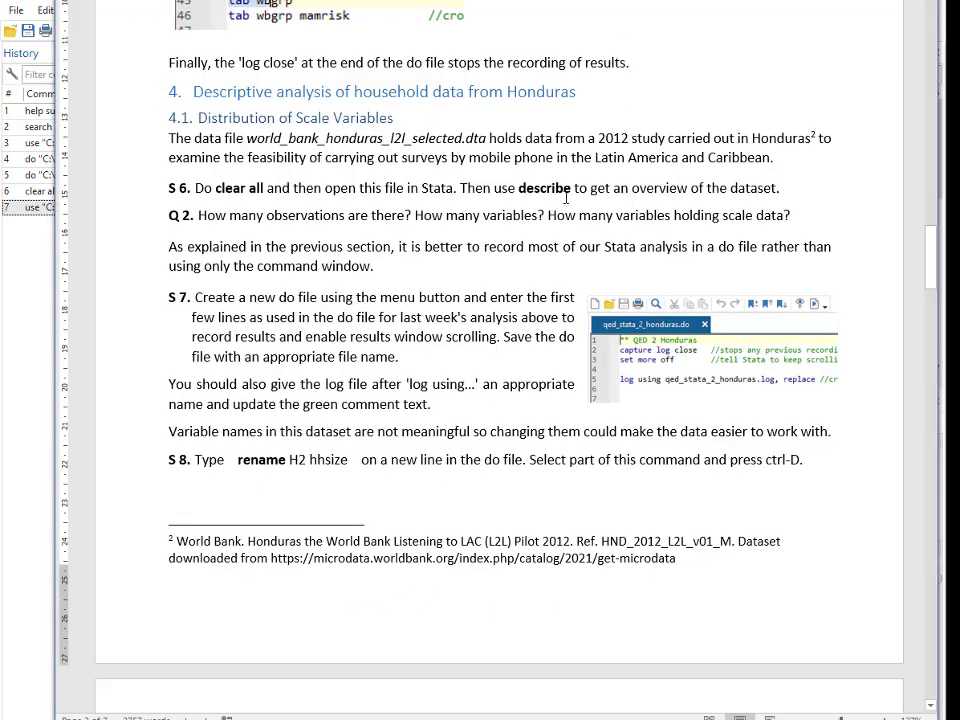
pyautogui.click(45, 571)
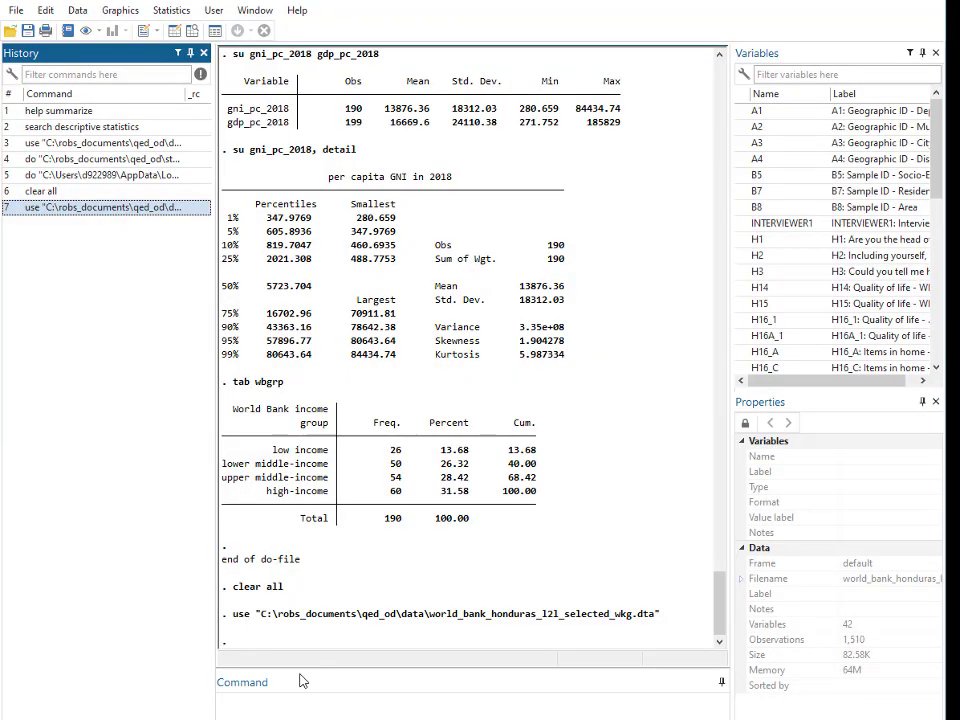
pyautogui.click(268, 694)
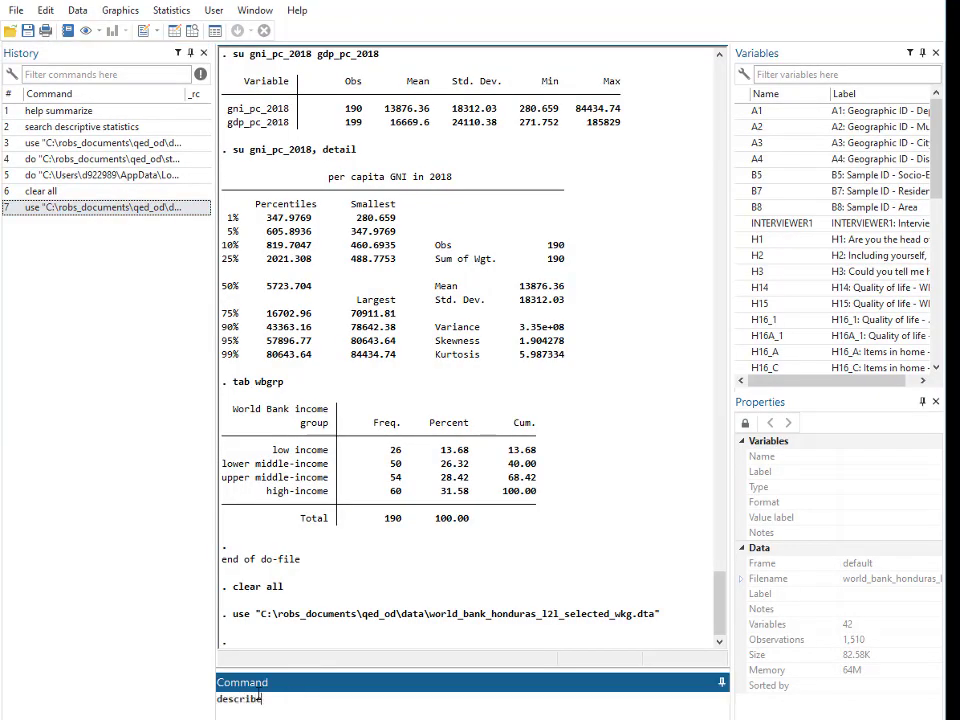
pyautogui.write('describe')
pyautogui.press('Return')
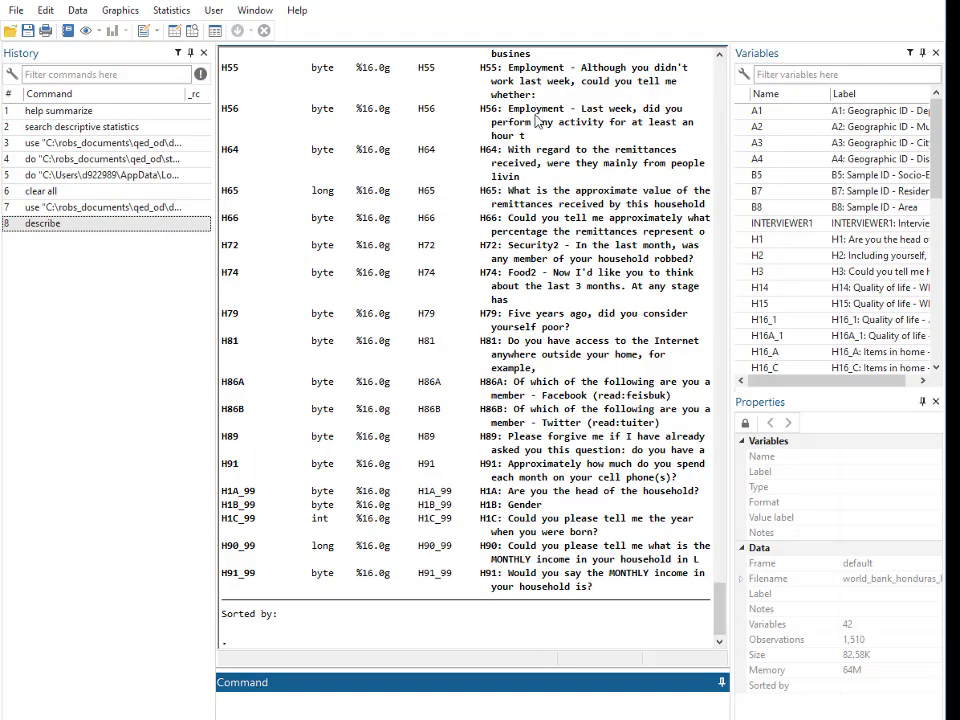
# - Examine the describe output from top to bottom for the observation and variable counts and the variables holding scale data
pyautogui.moveTo(714, 615); pyautogui.dragTo(728, 537)
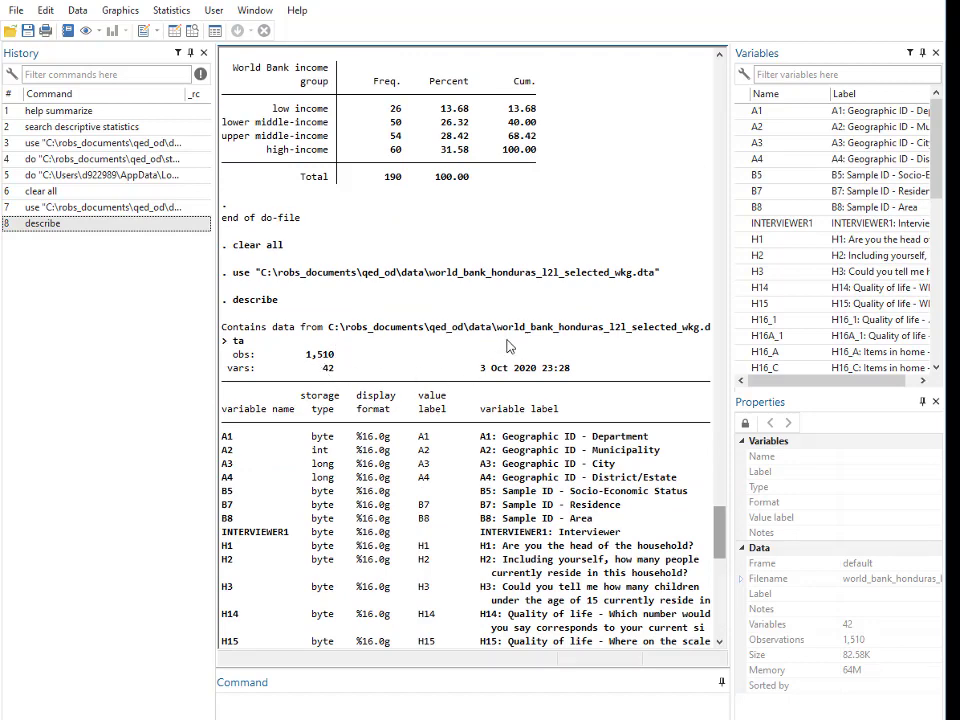
pyautogui.hotkey('alt', 'Tab')
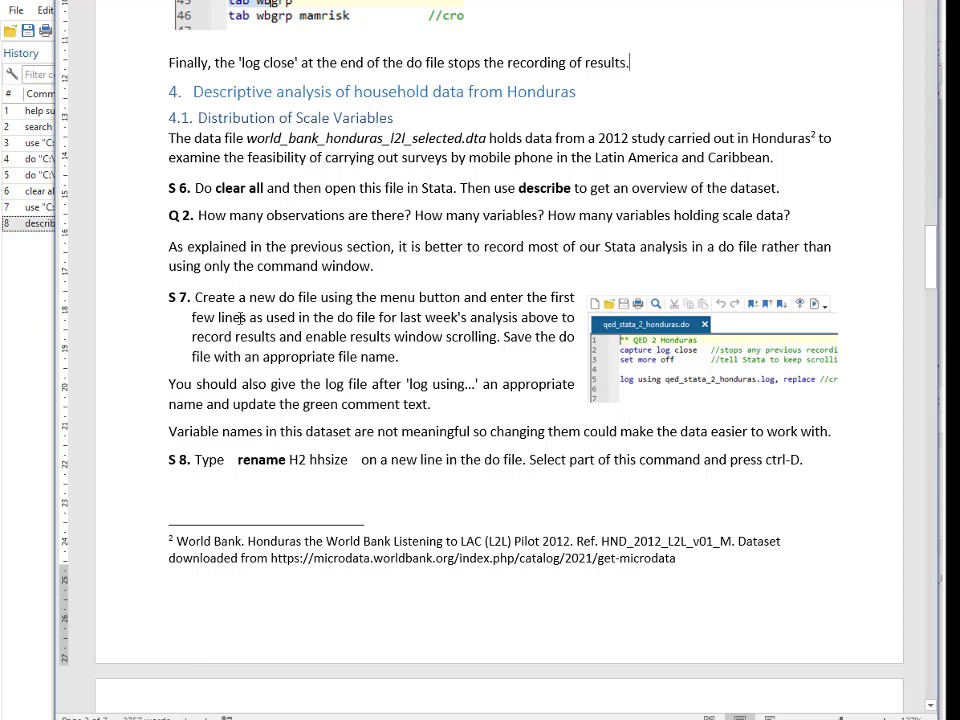
pyautogui.click(25, 374)
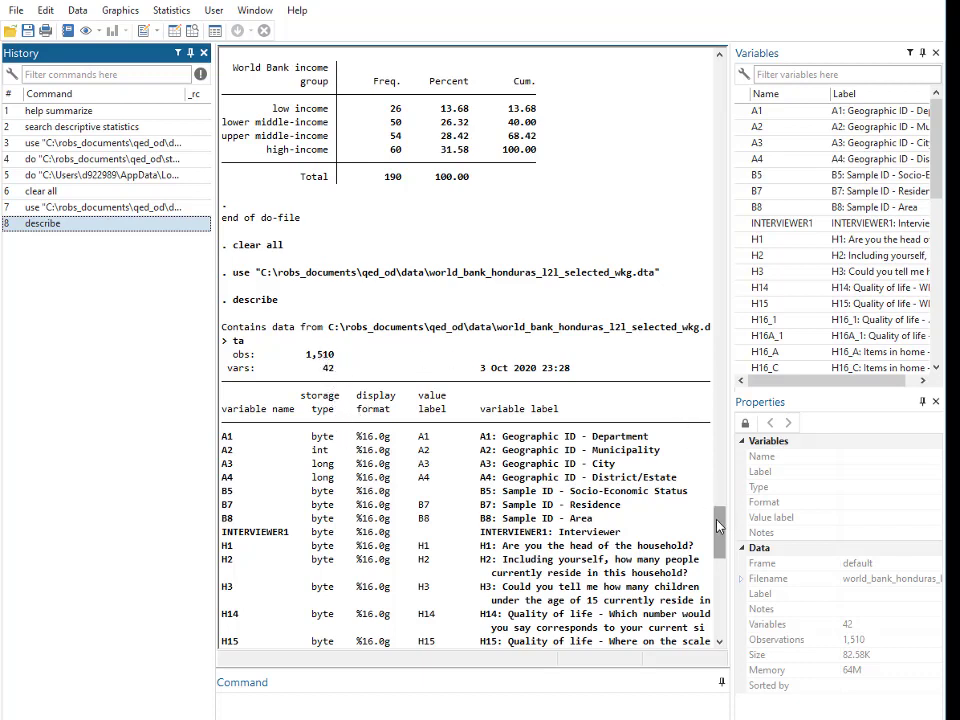
pyautogui.moveTo(720, 523); pyautogui.dragTo(716, 552)
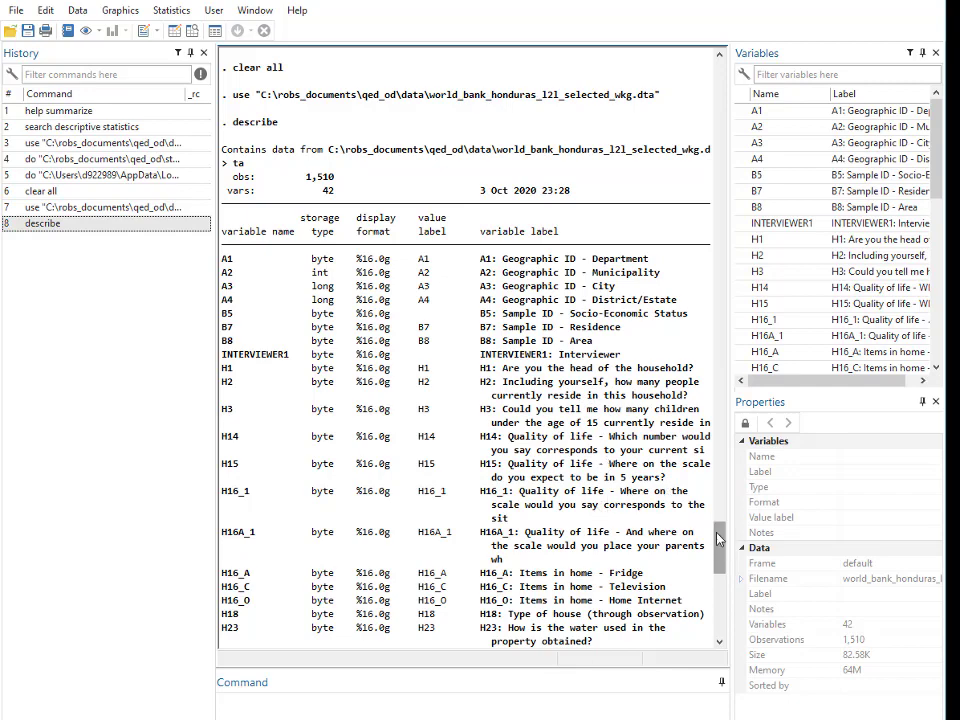
pyautogui.scroll(-5, 695, 455)
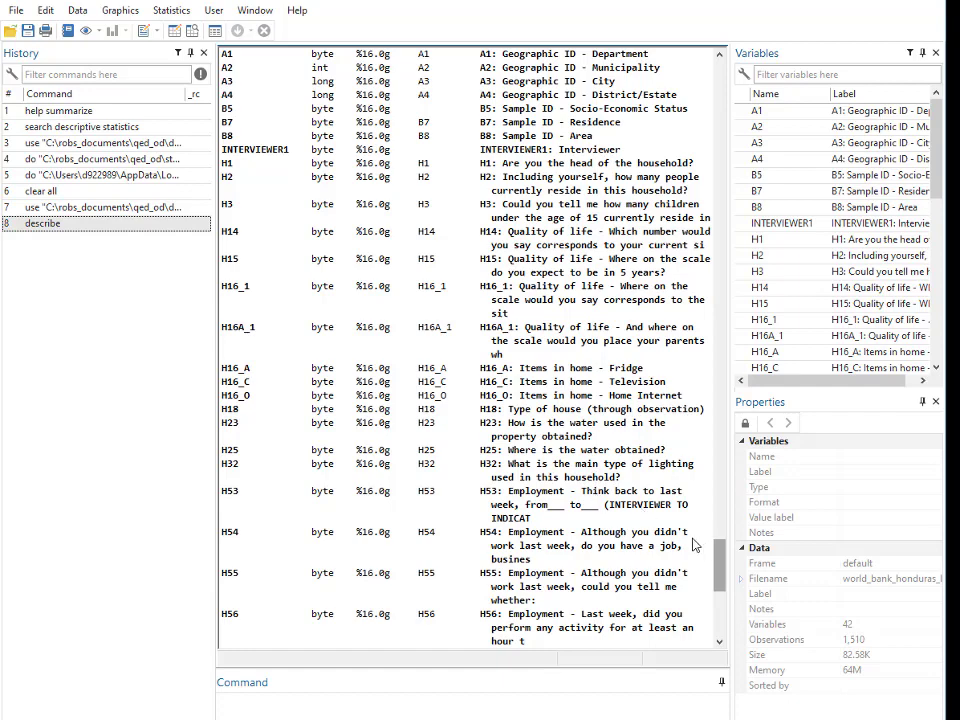
pyautogui.scroll(-5, 650, 350)
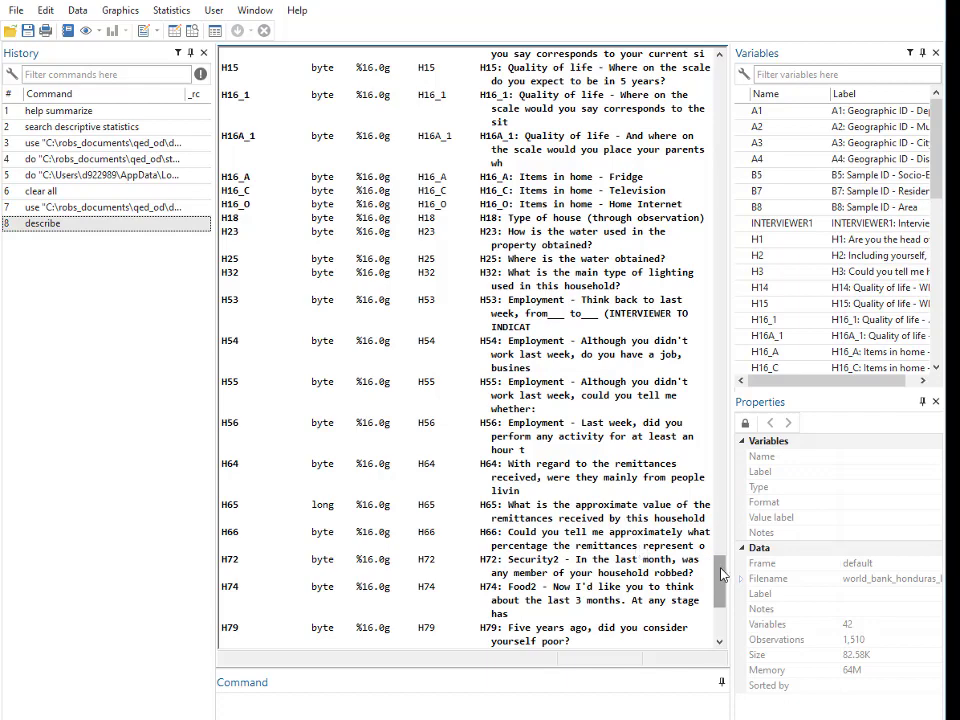
pyautogui.moveTo(720, 580); pyautogui.dragTo(720, 606)
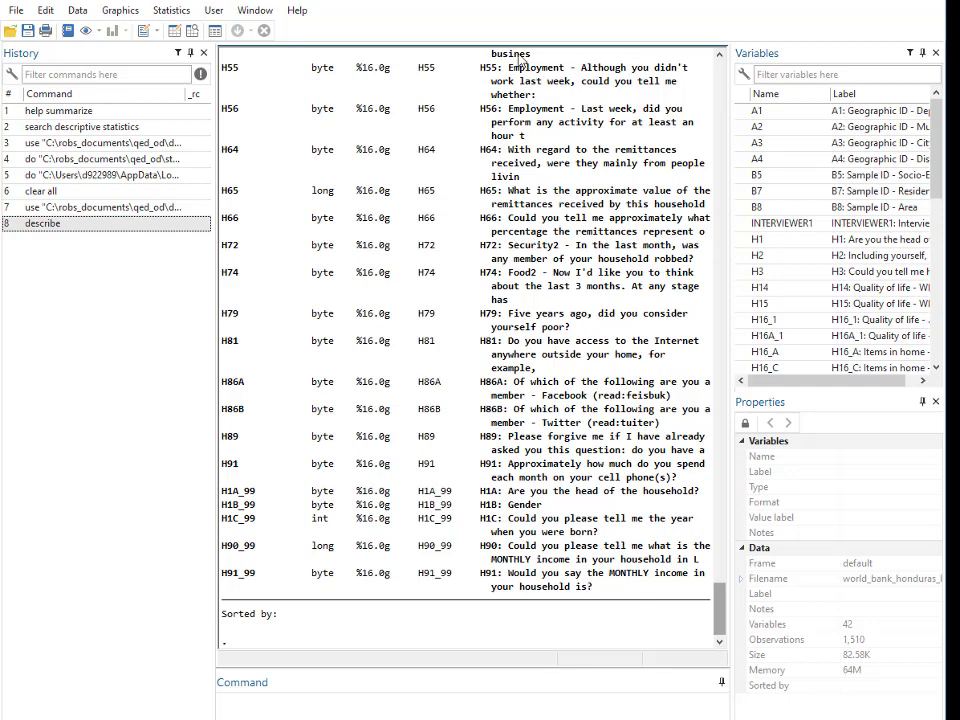
# - Open the do-file qed_stata_2_honduras_wkg.do in the Do-file Editor and consult the worksheet's instruction S 7
pyautogui.hotkey('alt', 'Tab')
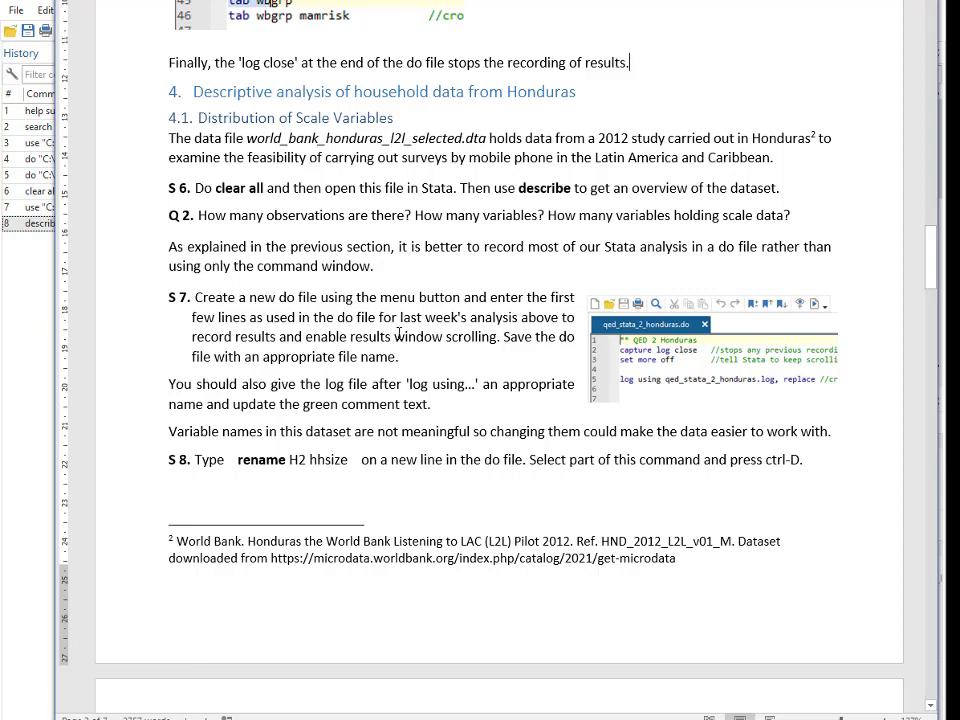
pyautogui.click(11, 250)
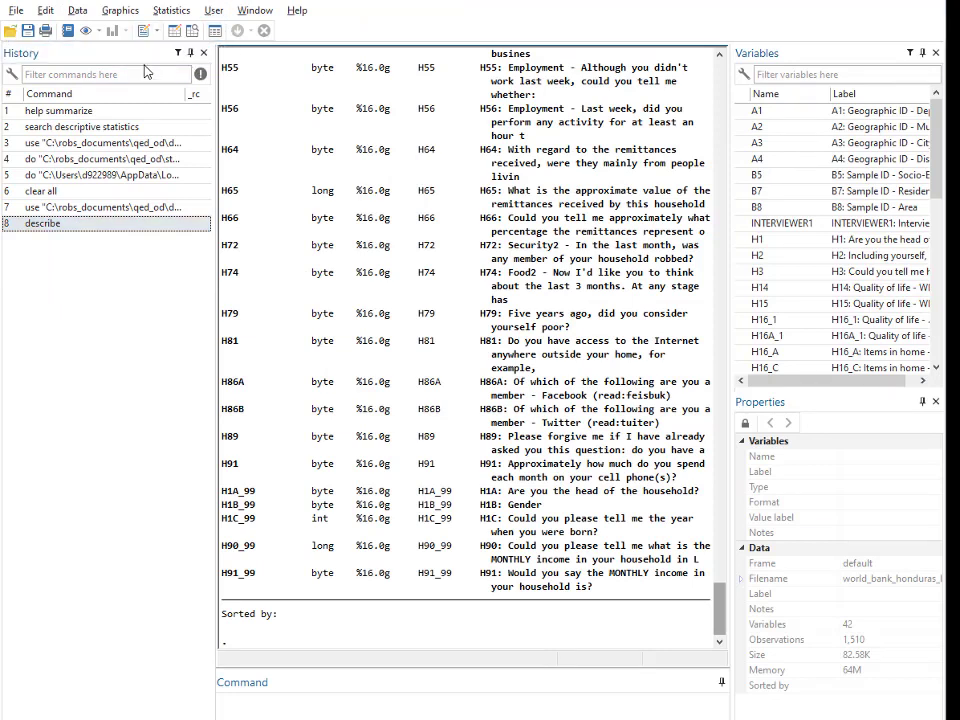
pyautogui.hotkey('ctrl', '9')
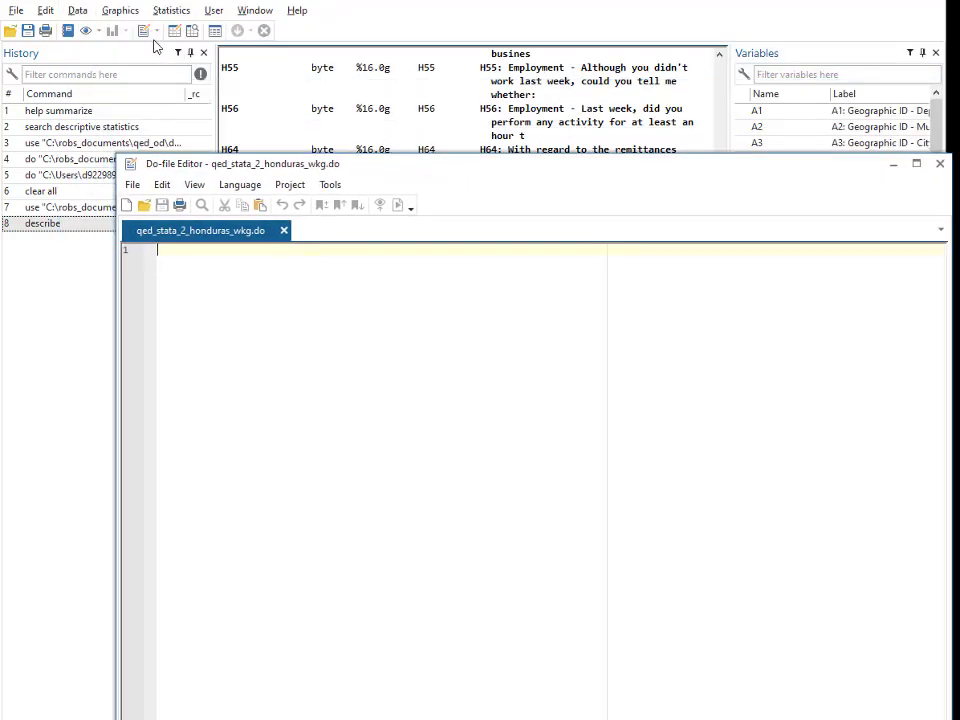
pyautogui.moveTo(471, 168); pyautogui.dragTo(401, 1)
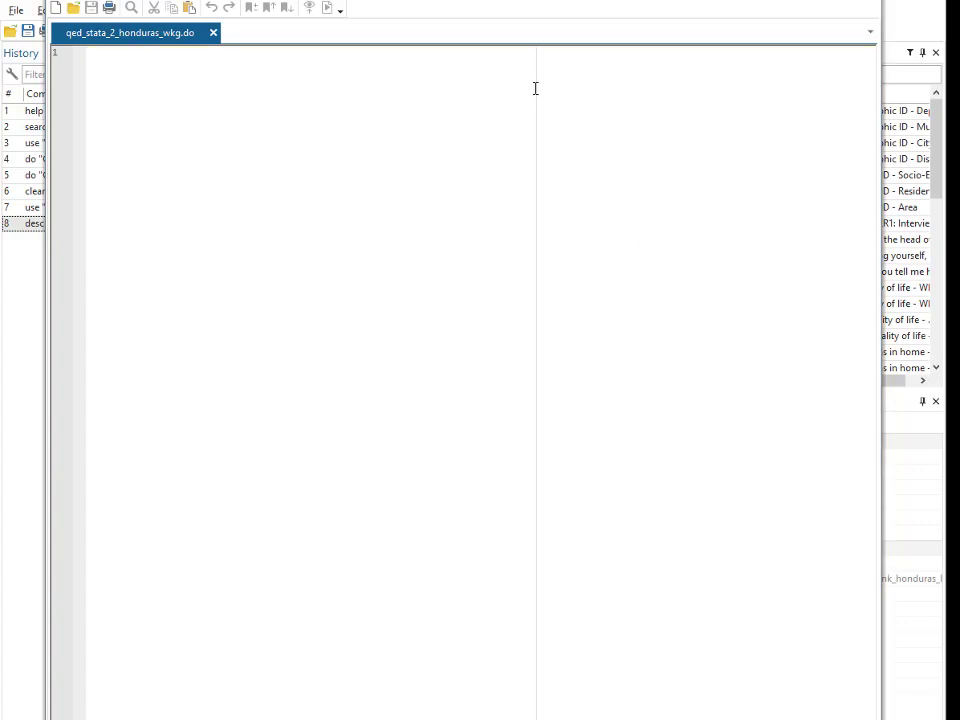
pyautogui.hotkey('alt', 'Tab')
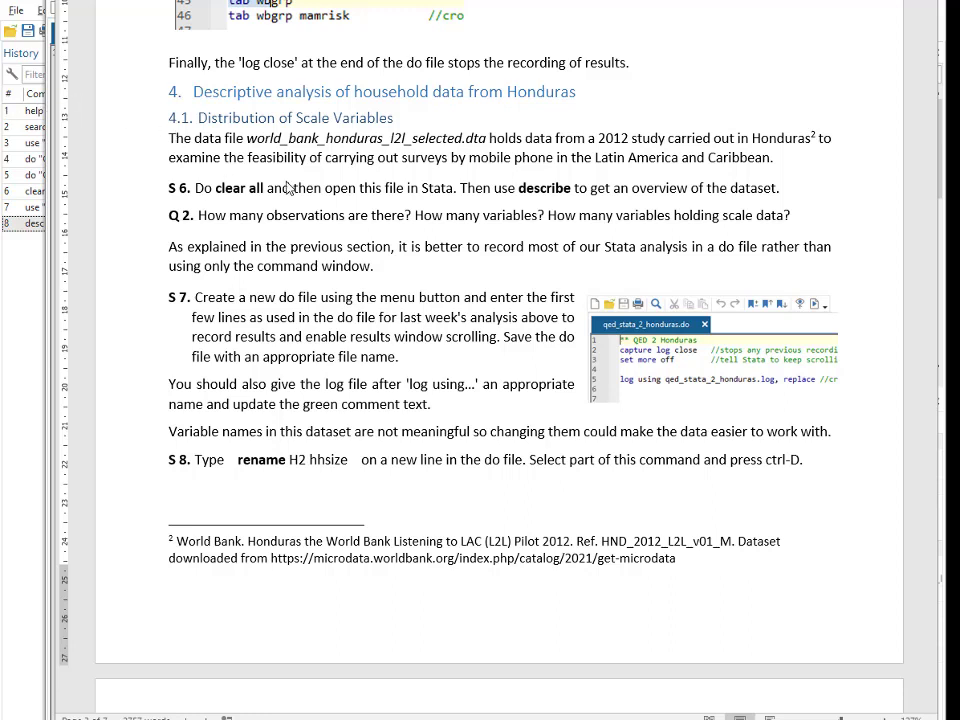
pyautogui.hotkey('alt', 'Tab')
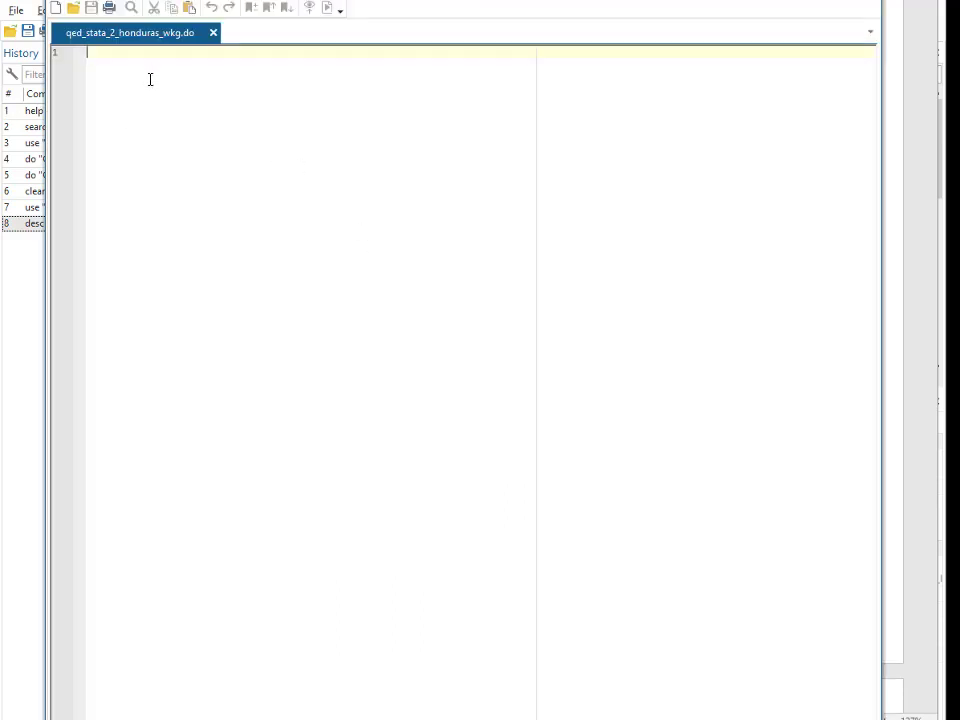
pyautogui.write('fghdfdfgdfgh')
pyautogui.press('BackSpace')
pyautogui.press('BackSpace')
pyautogui.press('BackSpace')
pyautogui.press('BackSpace')
pyautogui.press('BackSpace')
pyautogui.press('BackSpace')
pyautogui.press('BackSpace')
pyautogui.press('BackSpace')
pyautogui.press('BackSpace')
pyautogui.press('BackSpace')
pyautogui.press('BackSpace')
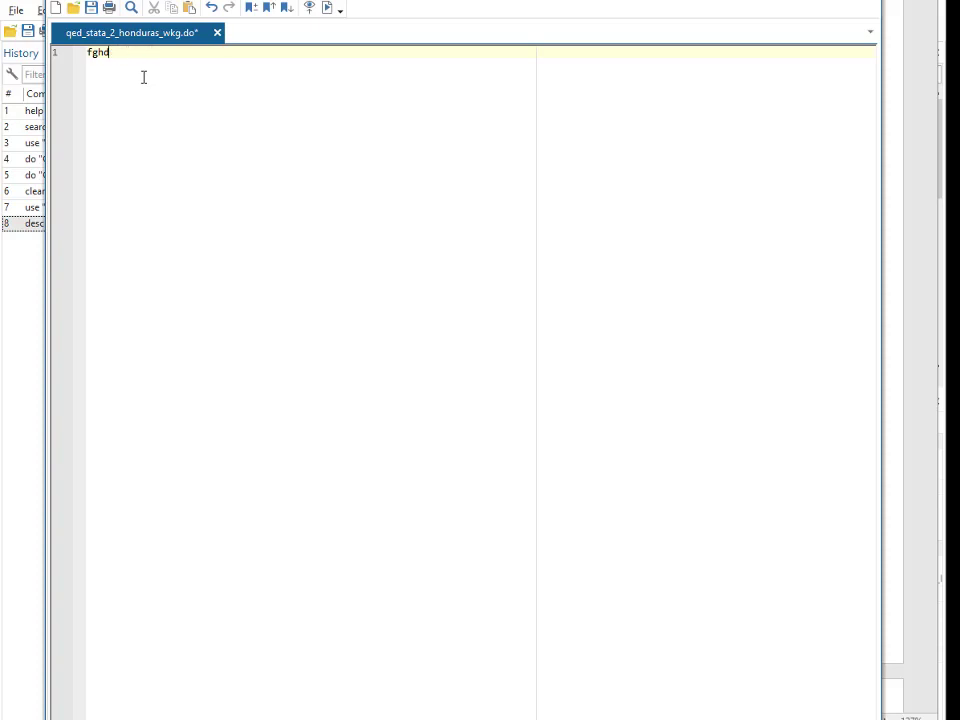
# - Enter the commented do-file header: title "** QED 2 Honduras", capture log close, set more off, and log using qed_stata_2_honduras.log, replace
pyautogui.write('** QED 2 Honduras capture log close   //stops any previous recording of output set more off        //tell Stata to keep scrolling results window if needed  log using qed_stata_2_honduras.log, replace //creates file and records output to it')
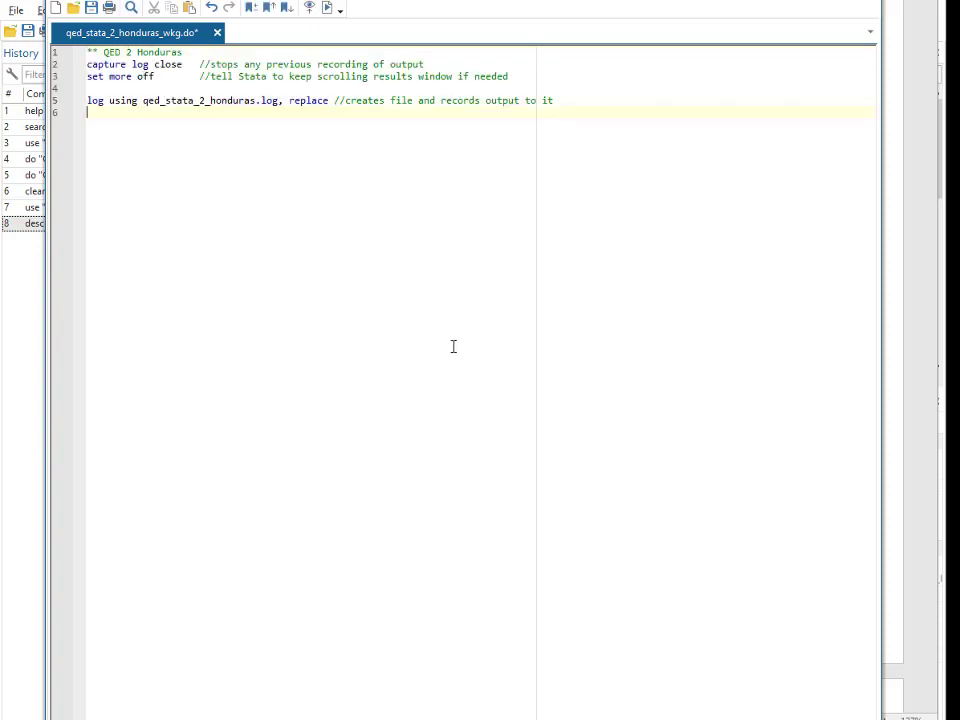
pyautogui.moveTo(427, 0); pyautogui.dragTo(448, 10)
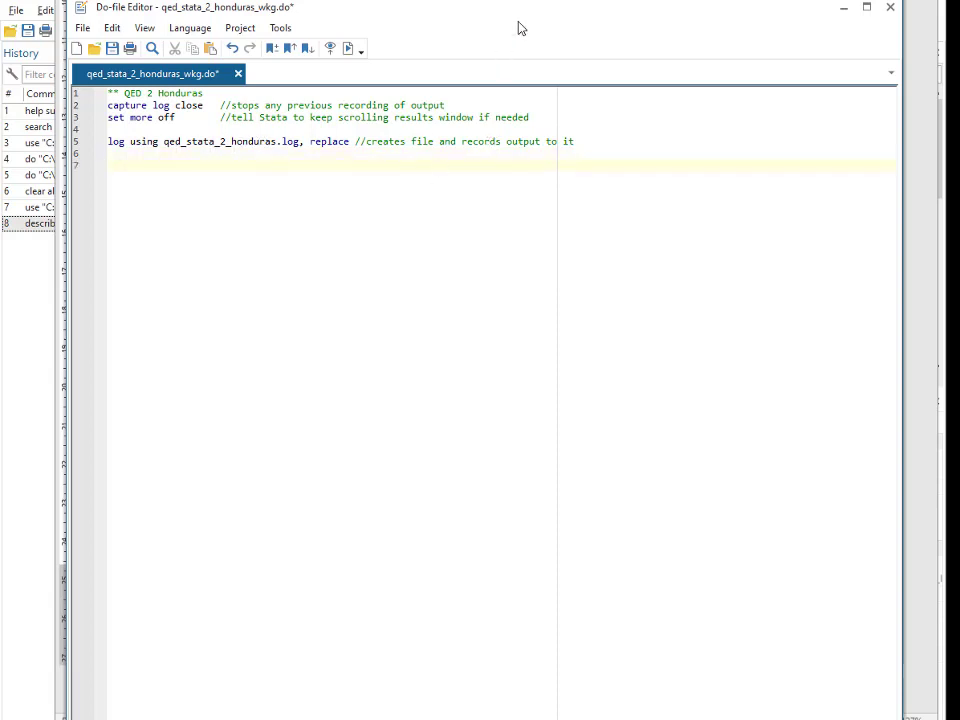
# - Review the worksheet's variable renaming instructions and examine the household and housing questions in the Honduras survey questionnaire PDF
pyautogui.hotkey('alt', 'Tab')
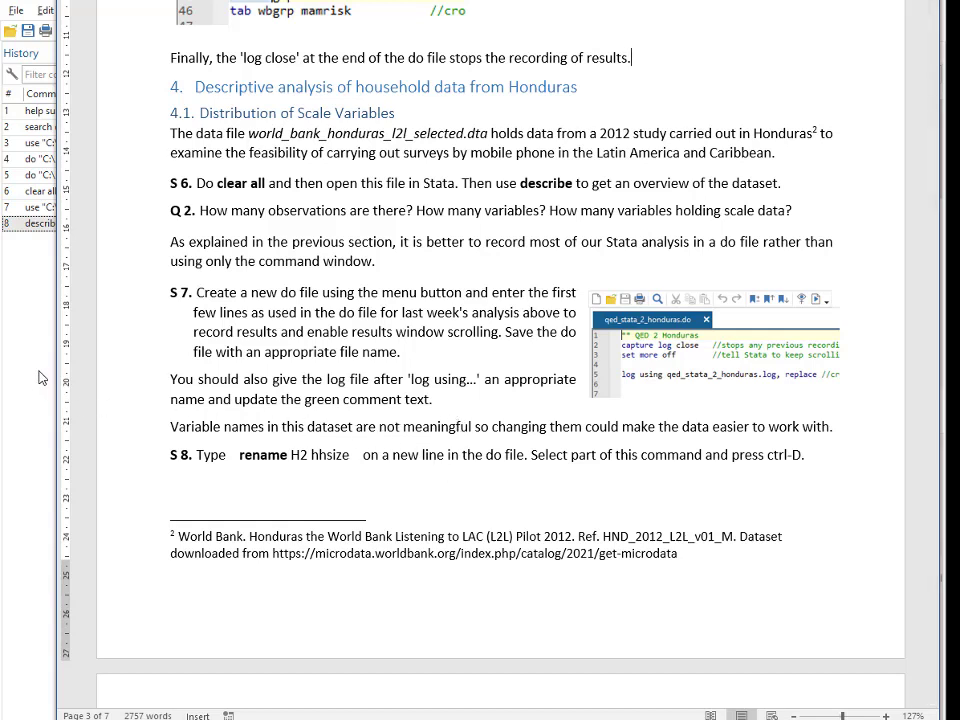
pyautogui.click(23, 281)
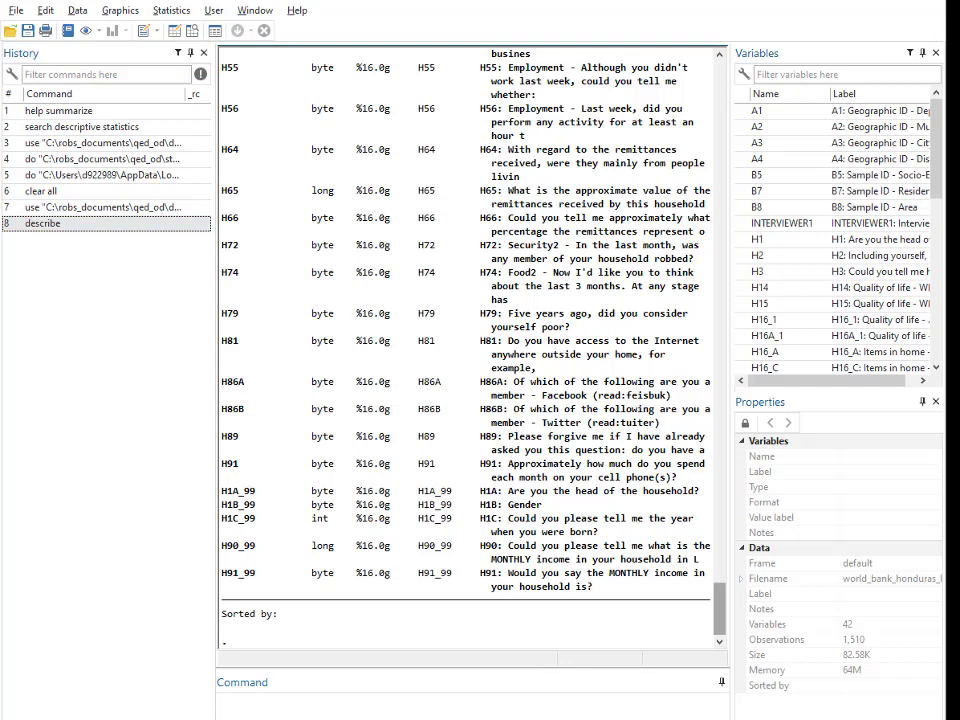
pyautogui.hotkey('alt', 'Tab')
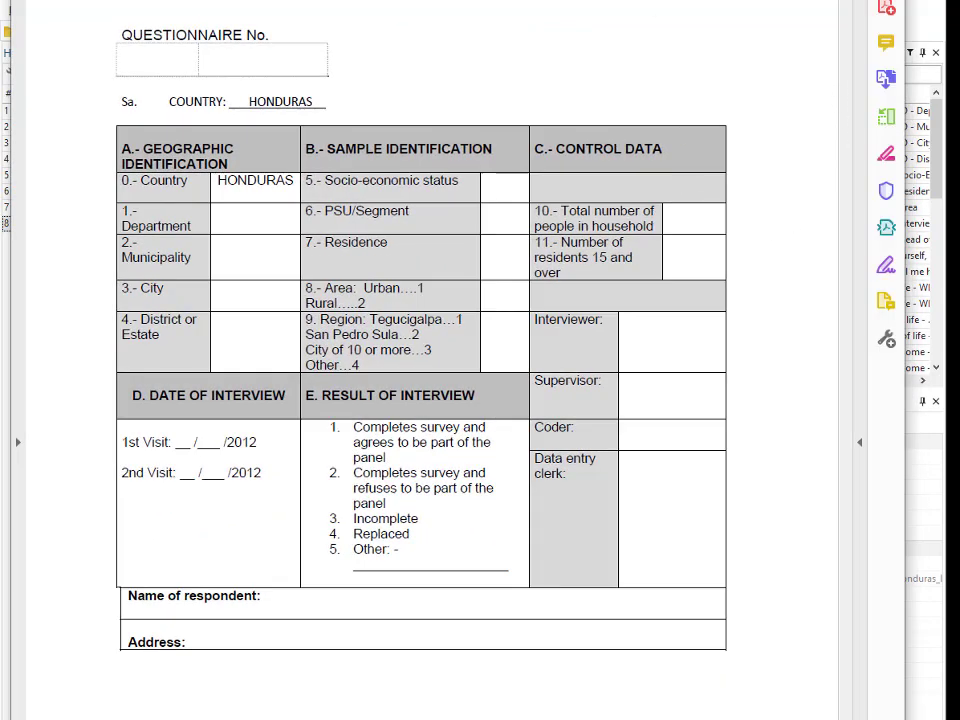
pyautogui.scroll(-10, 430, 360)
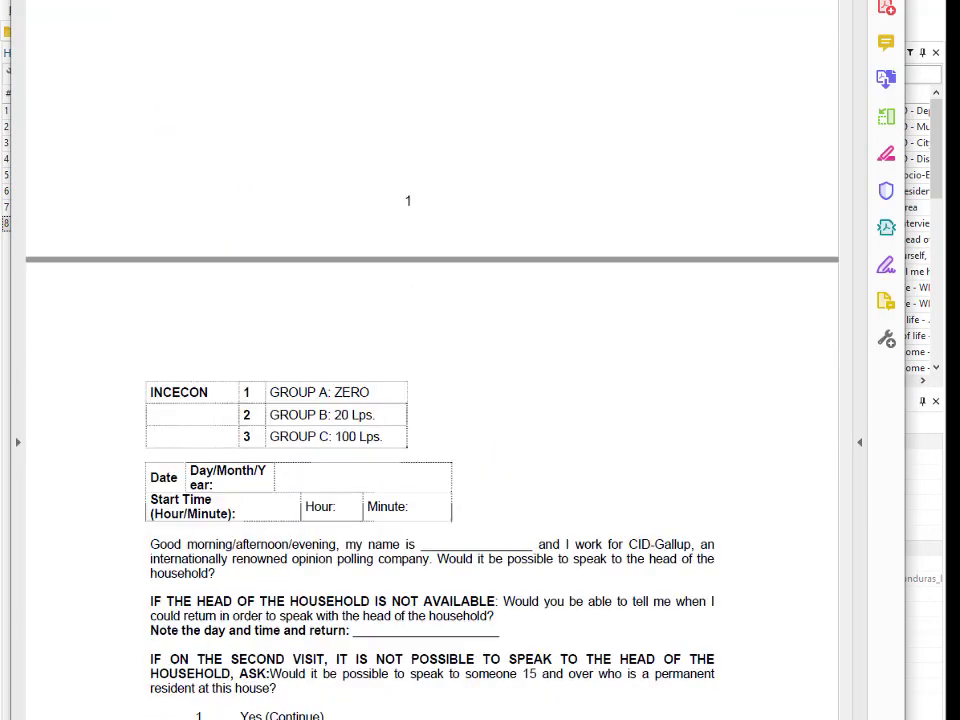
pyautogui.scroll(-10, 430, 360)
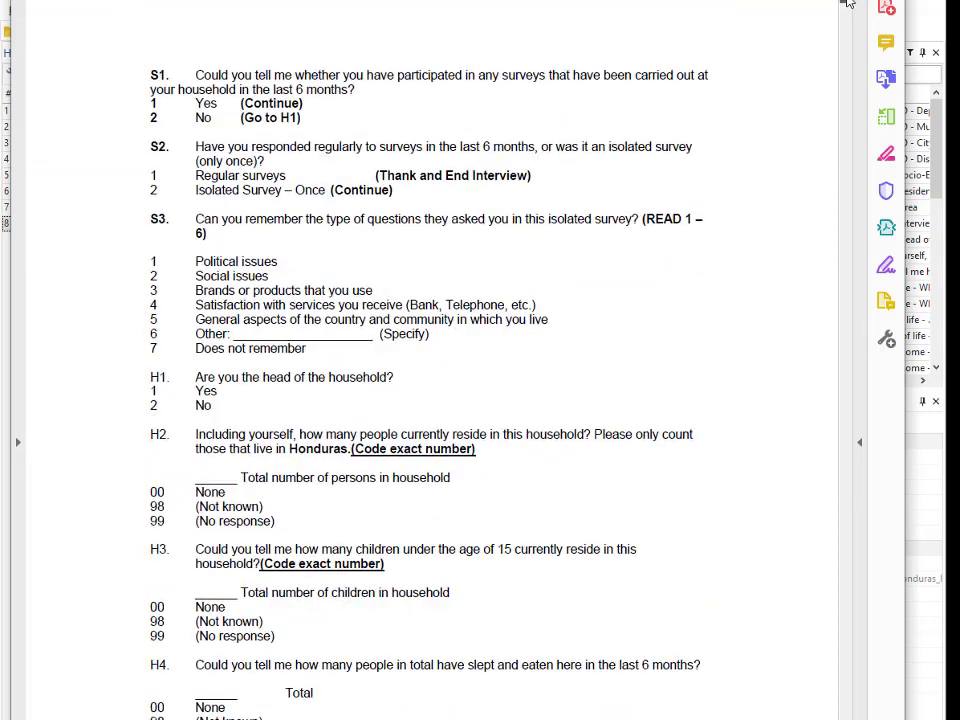
pyautogui.scroll(-1, 846, 5)
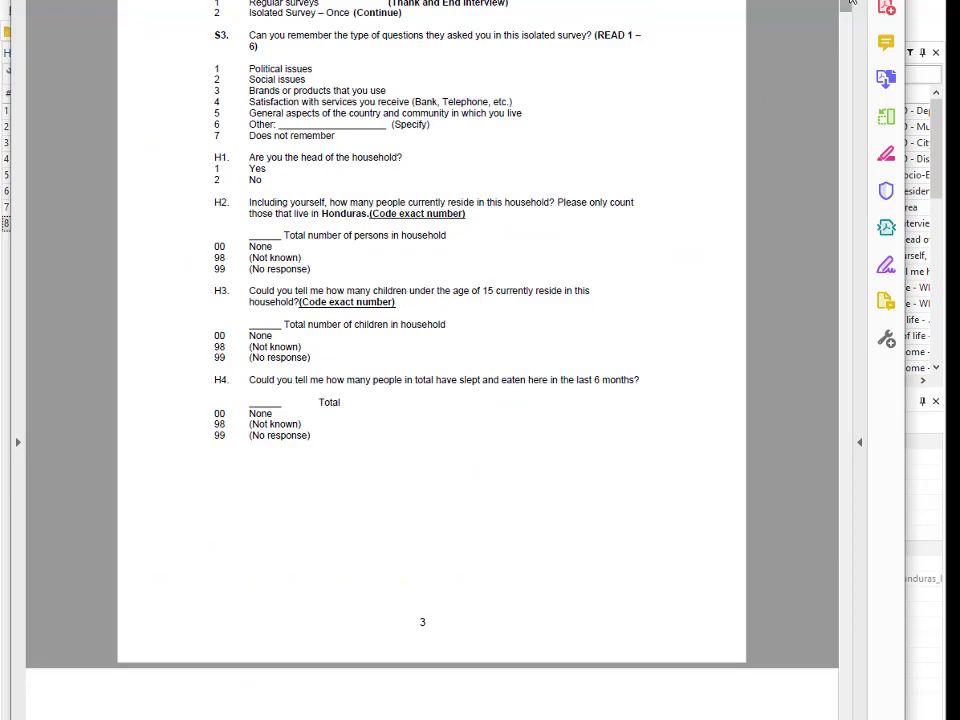
pyautogui.scroll(-6, 835, 15)
pyautogui.moveTo(850, 15); pyautogui.dragTo(851, 192)
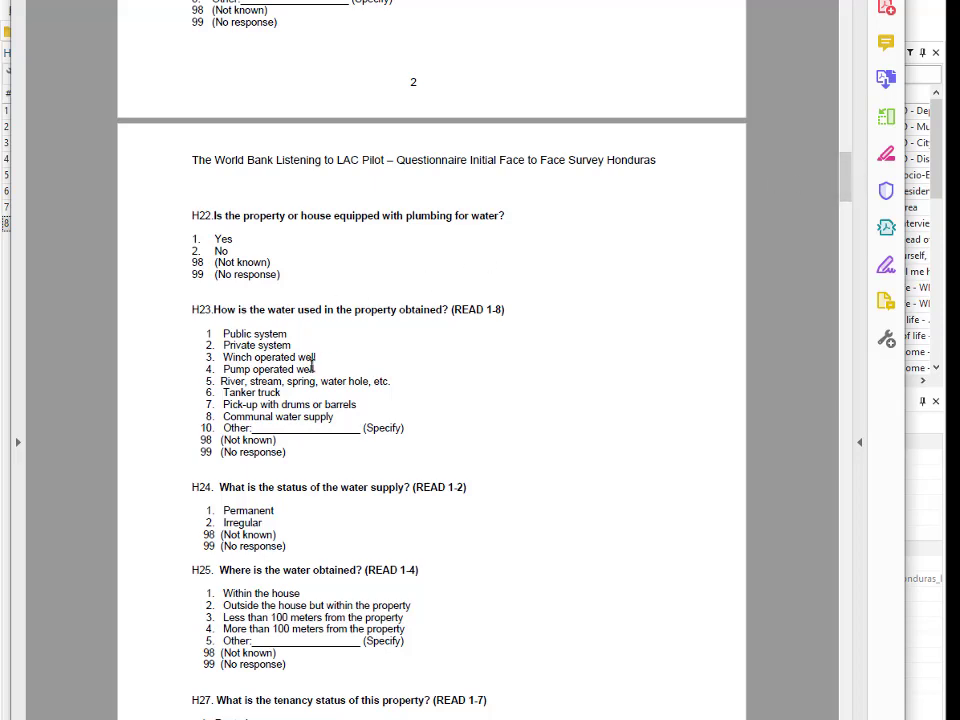
pyautogui.moveTo(843, 178); pyautogui.dragTo(845, 201)
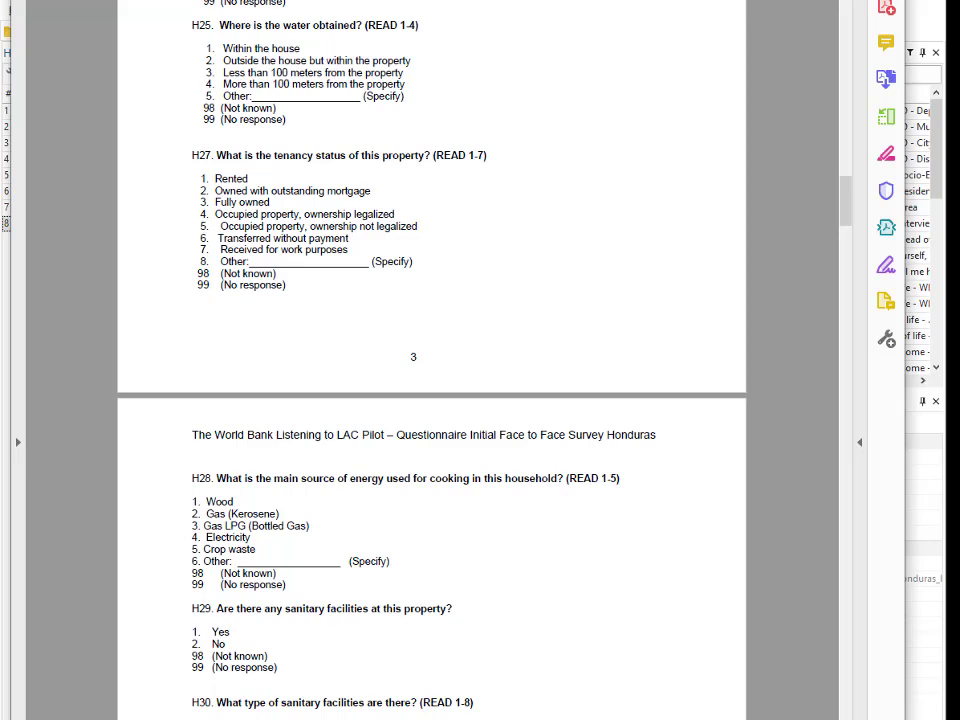
# - Following worksheet instruction S 8, add the do-file line rename H2 hhsize with the comment "// give the household size variable a more meaningful name"
pyautogui.hotkey('alt', 'Tab')
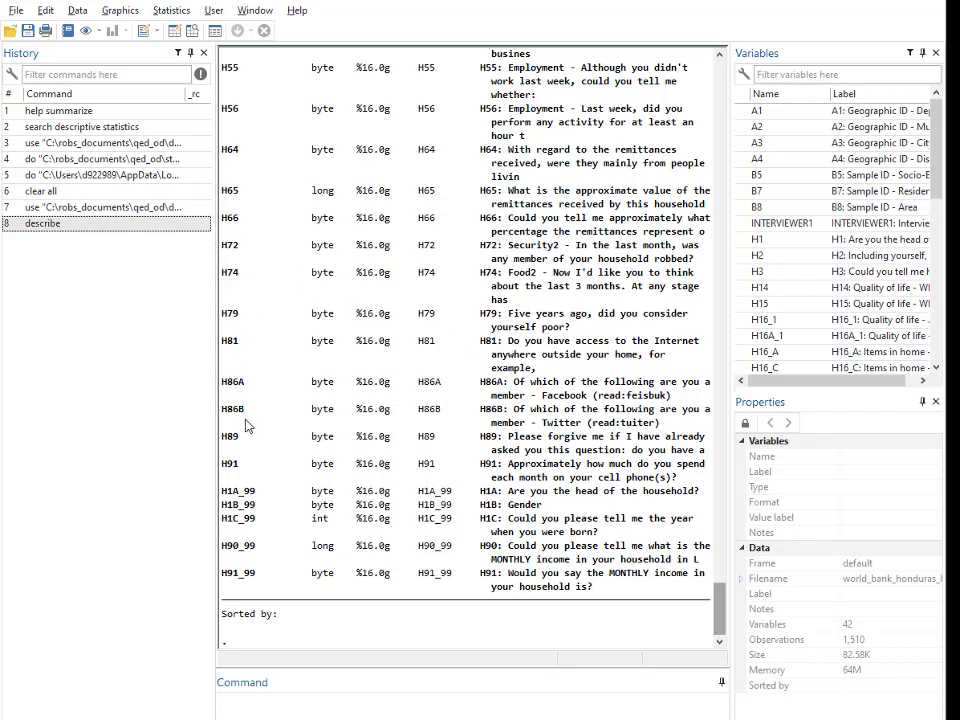
pyautogui.hotkey('ctrl', '9')
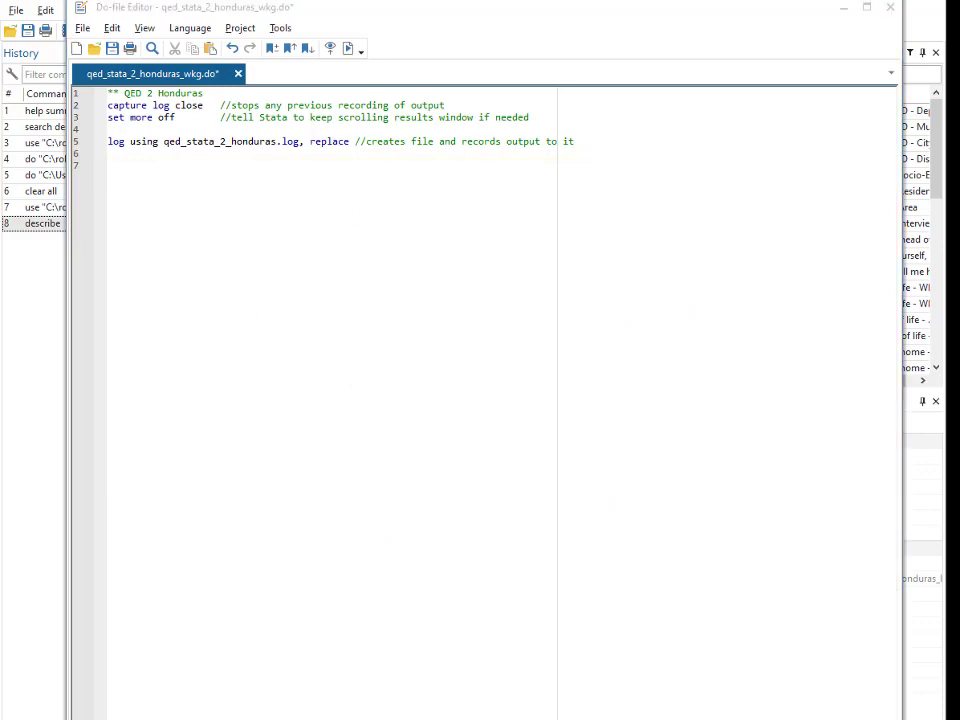
pyautogui.hotkey('alt', 'Tab')
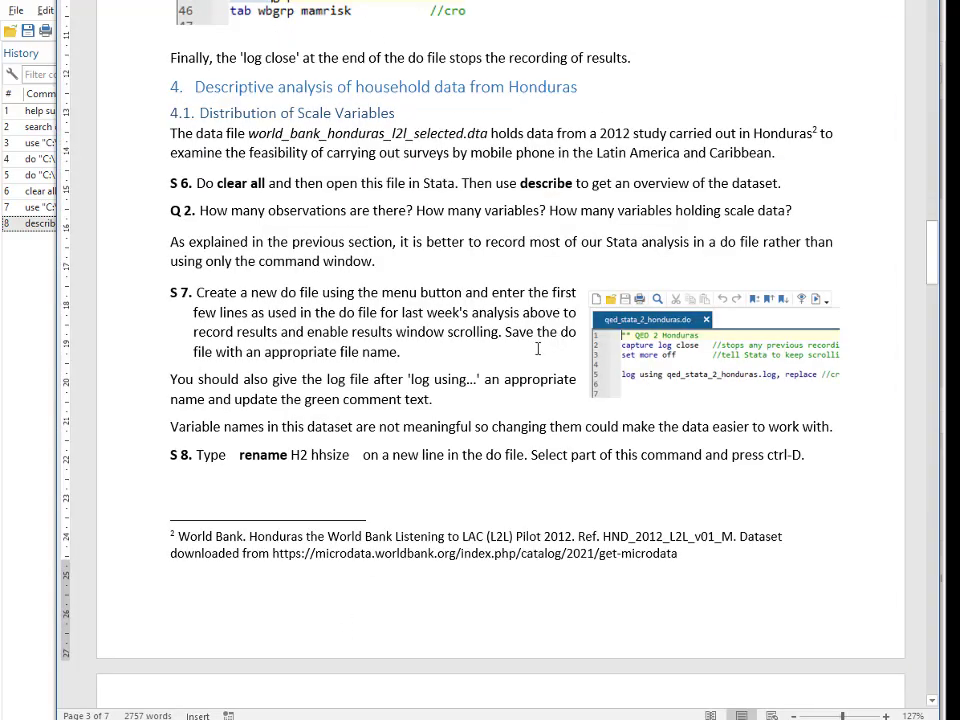
pyautogui.doubleClick(332, 456)
pyautogui.click(326, 456)
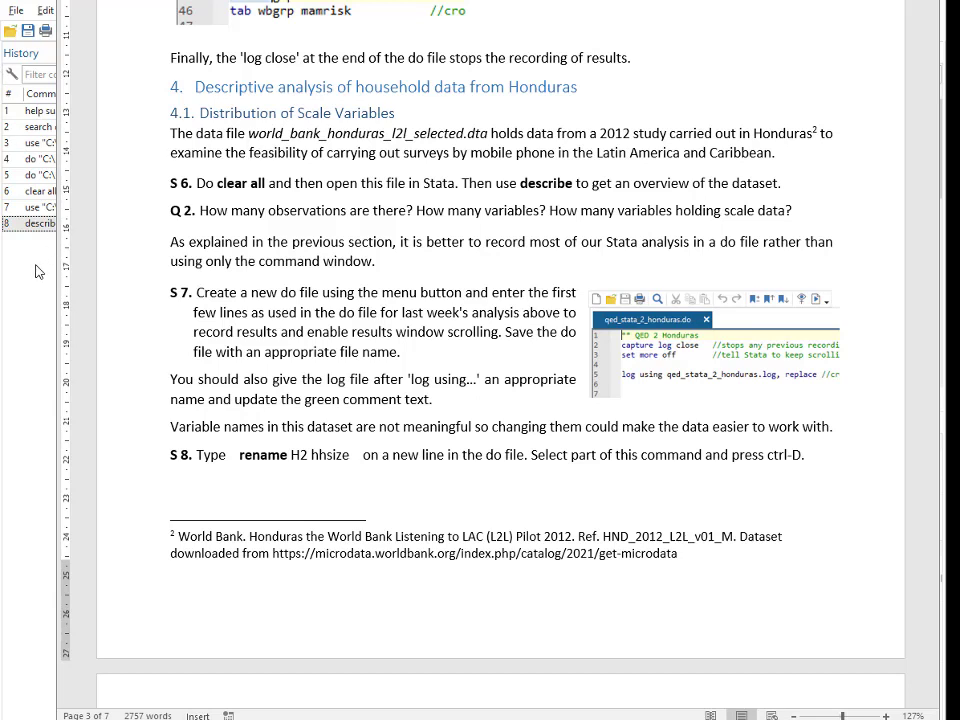
pyautogui.click(62, 232)
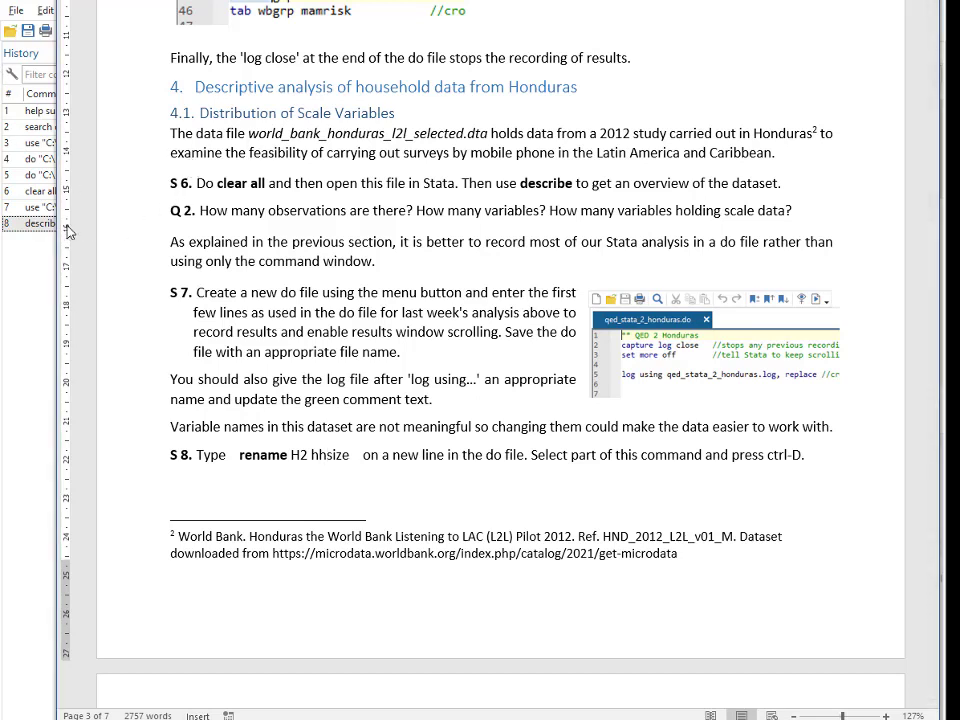
pyautogui.click(38, 262)
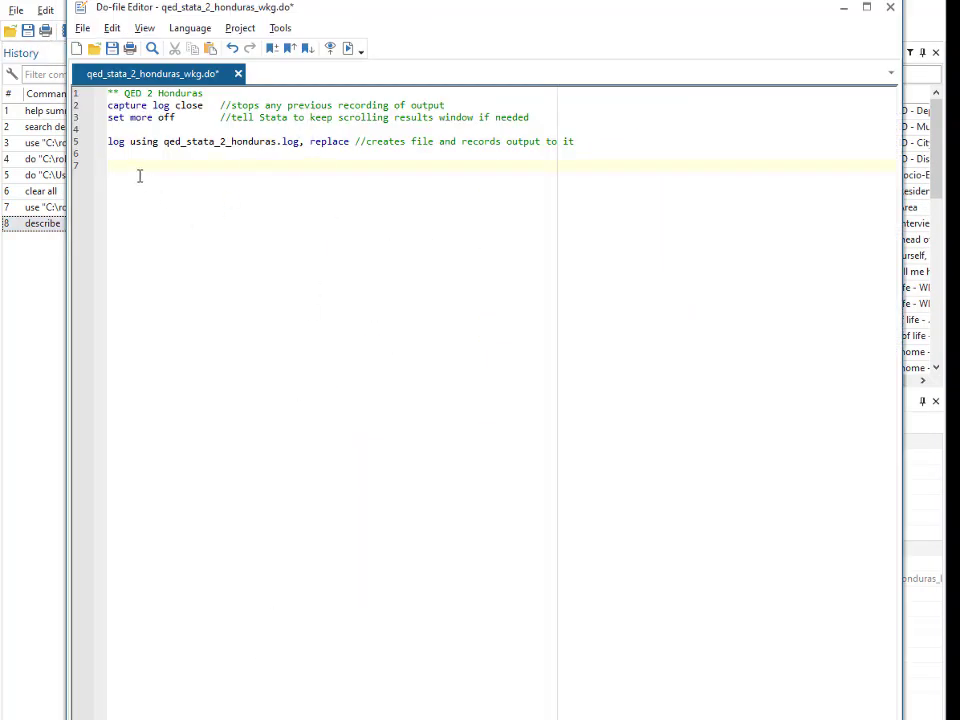
pyautogui.write('rename H2 hhsize\t// give the household size variable a more meaningful name')
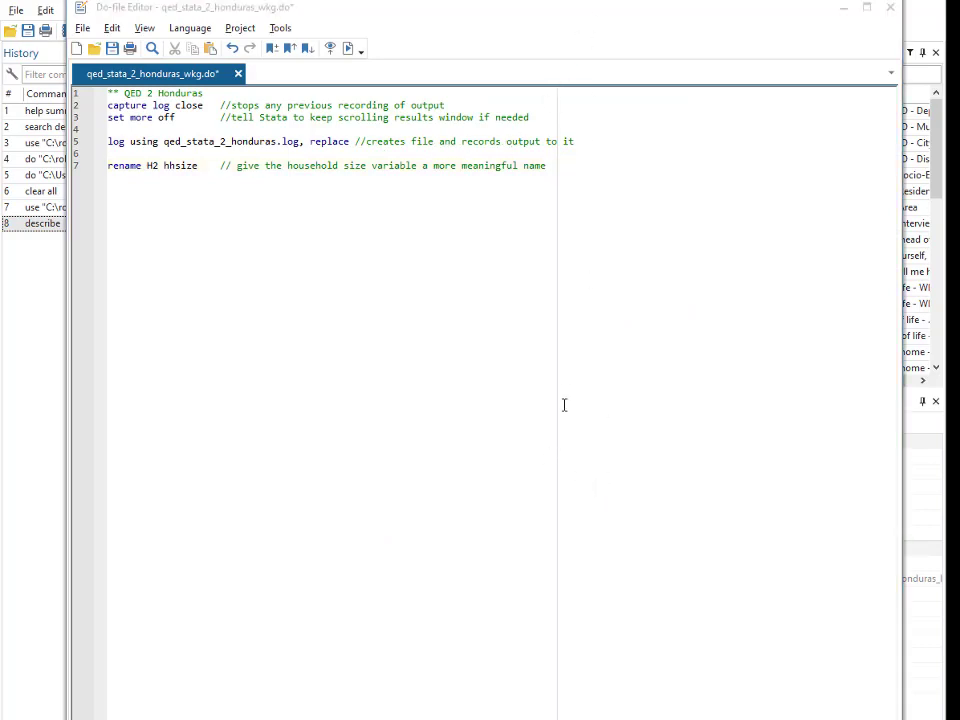
# - Execute only the rename H2 hhsize line of the do-file and check the output in the Stata main window
pyautogui.hotkey('alt', 'Tab')
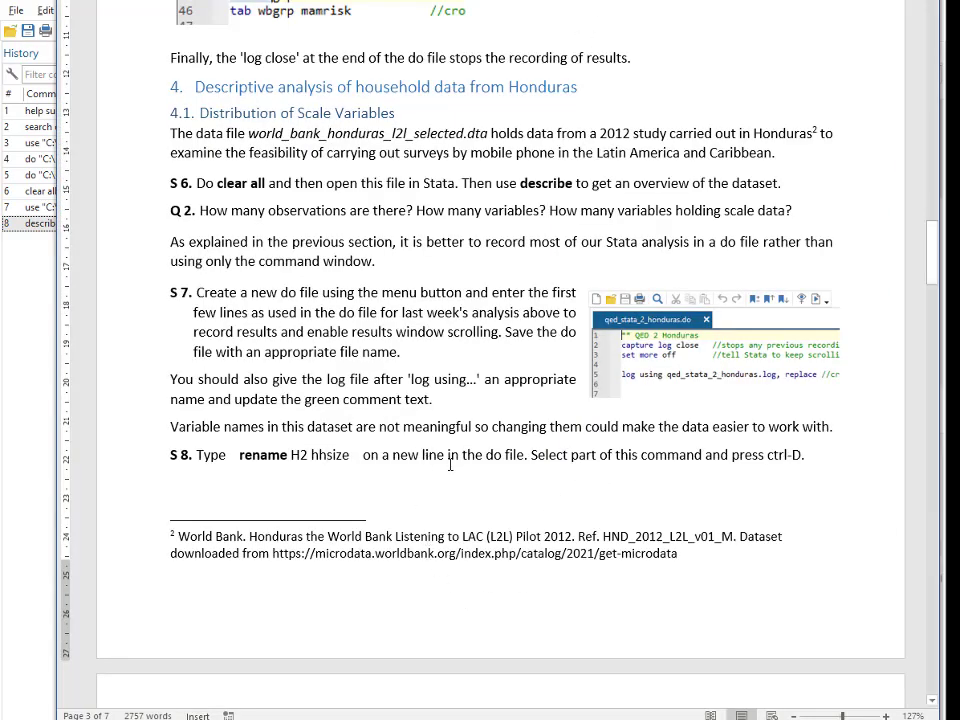
pyautogui.click(325, 455)
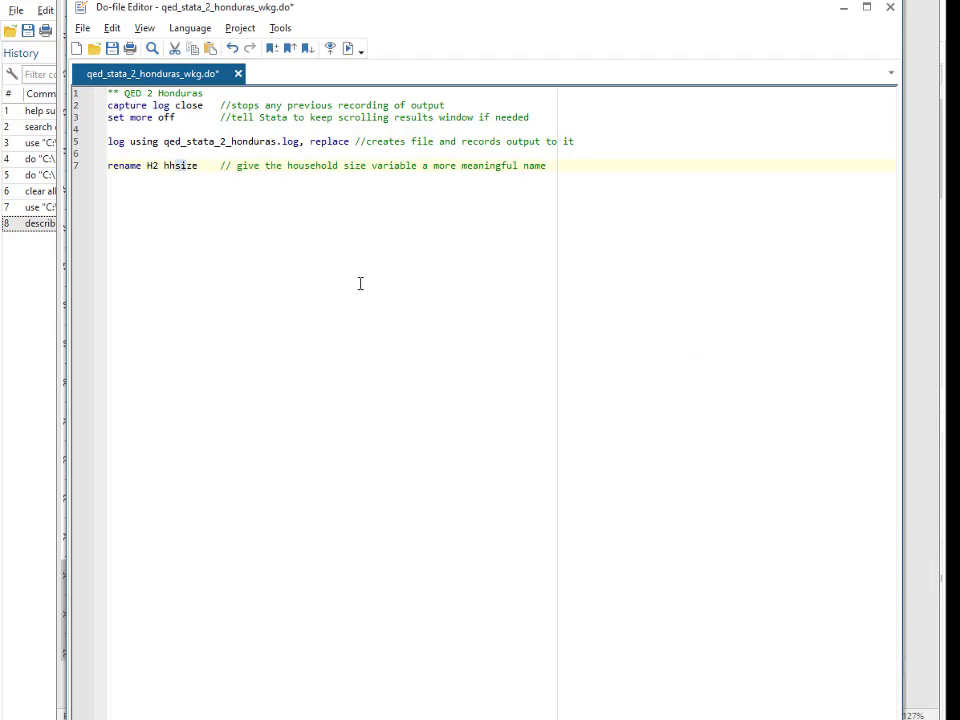
pyautogui.press('Home')
pyautogui.hotkey('shift', 'End')
pyautogui.hotkey('ctrl', 'd')
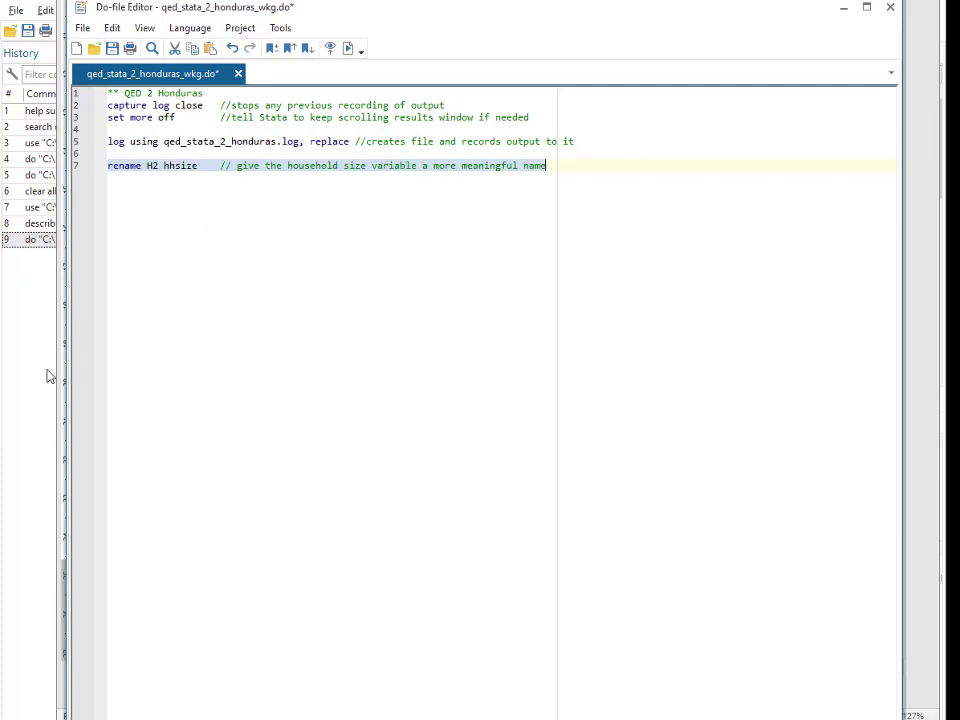
pyautogui.click(42, 380)
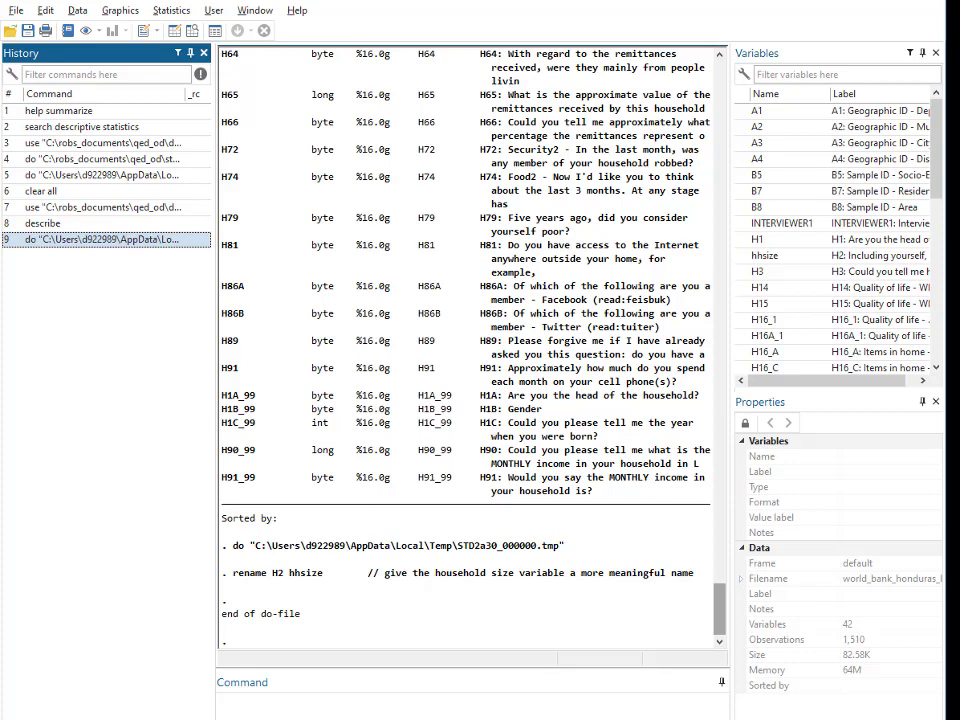
# - For worksheet S 9, add do-file lines su hhsize, detail commented "//summary stats on household size" and hist hhsize, freq normal commented "//histogram of household size"
pyautogui.hotkey('alt', 'Tab')
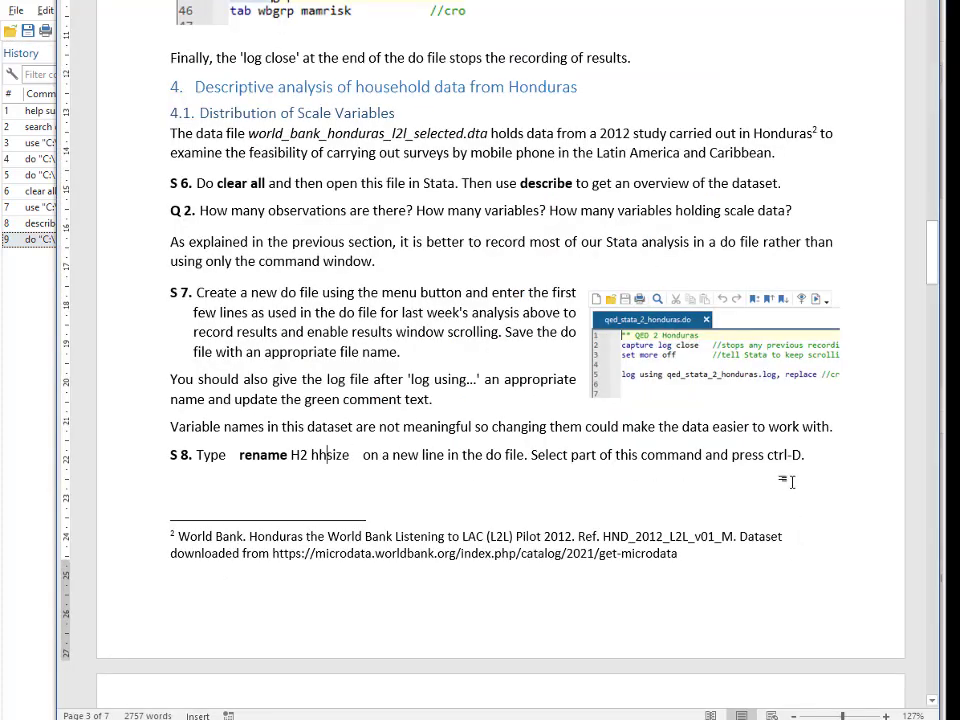
pyautogui.scroll(-8, 791, 482)
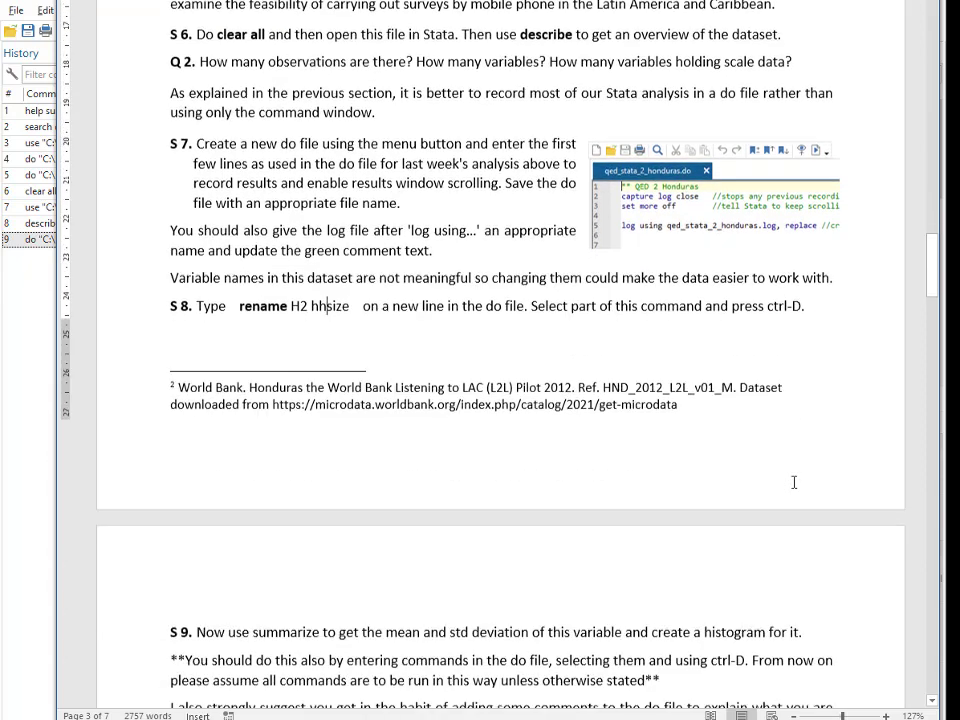
pyautogui.scroll(-3, 794, 482)
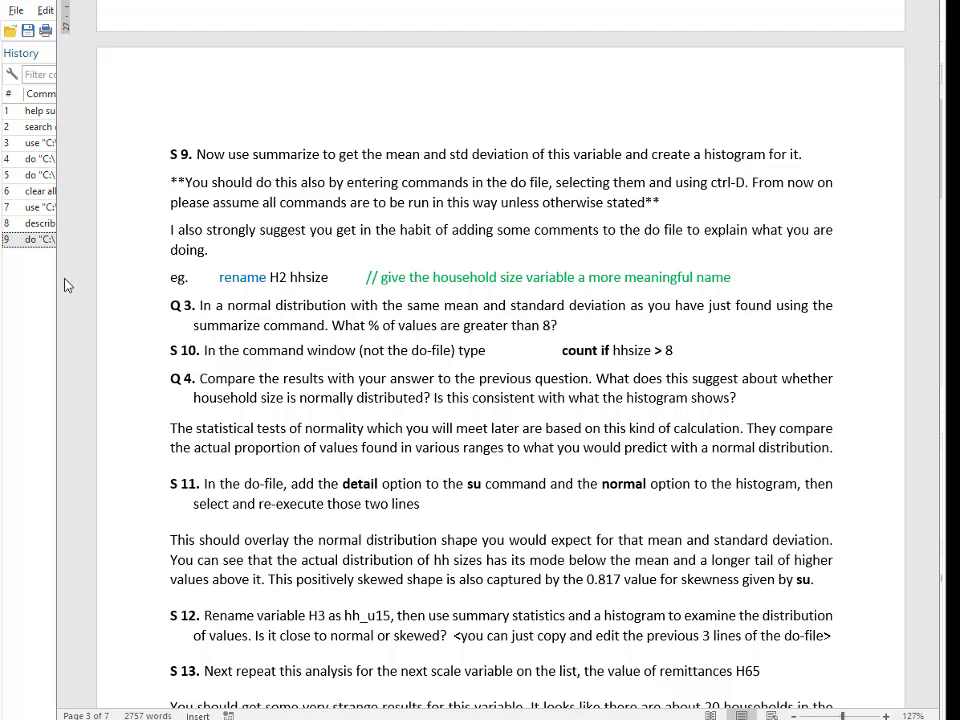
pyautogui.click(22, 192)
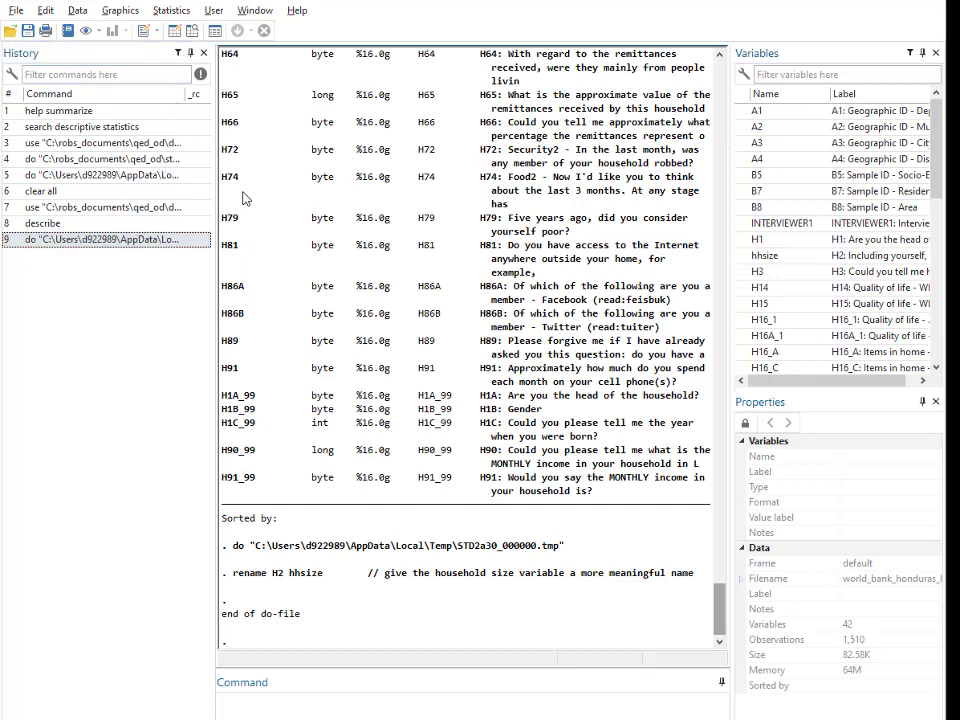
pyautogui.hotkey('ctrl', '9')
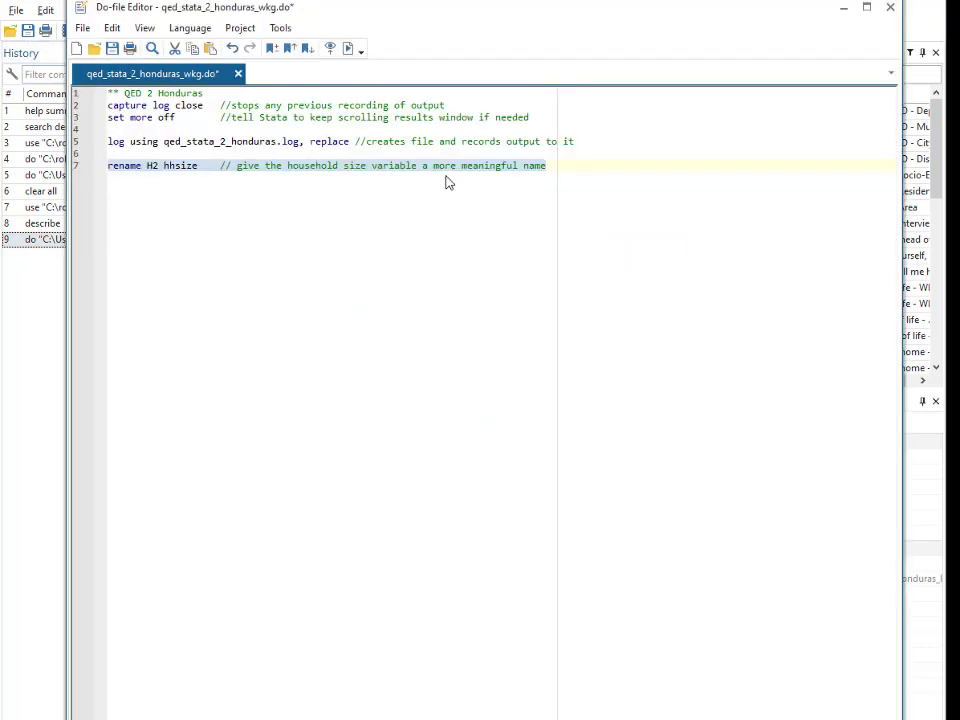
pyautogui.click(560, 166)
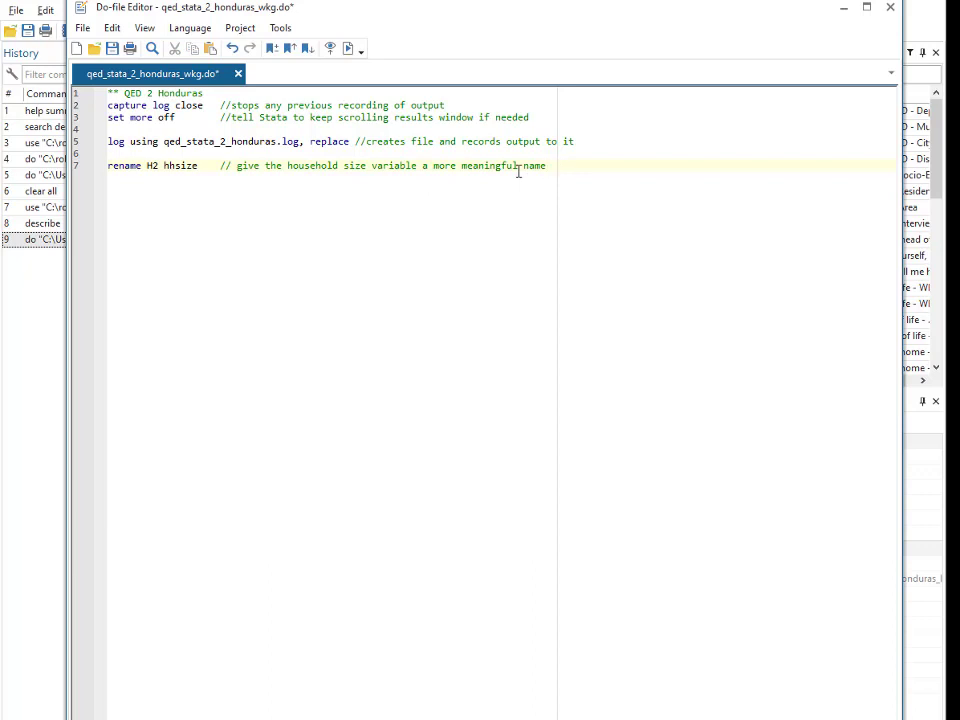
pyautogui.write('su hhsize, detail           //summary stats on household size hist hhsize, freq normal    //histogram of household size')
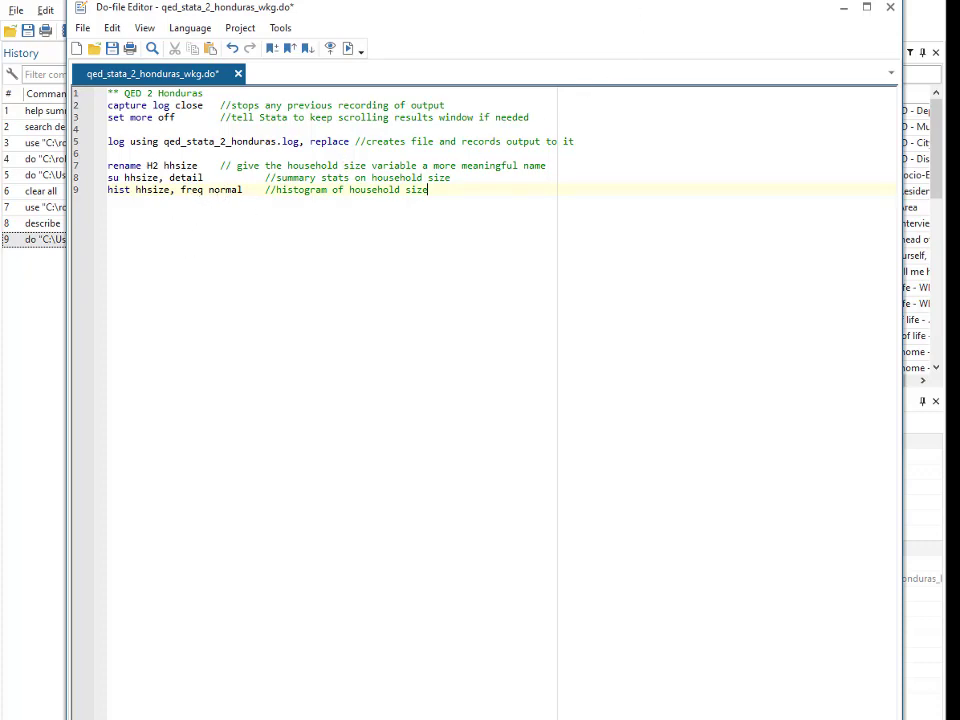
# - Remove the normal option from the hist hhsize line and execute the summary and histogram lines of the do-file
pyautogui.hotkey('alt', 'Tab')
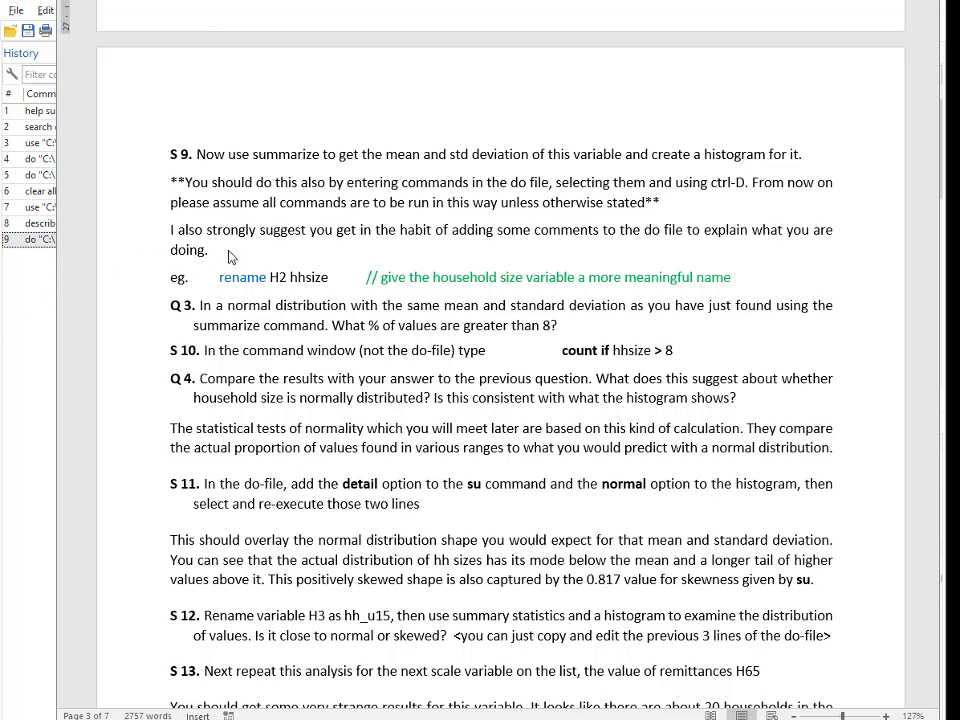
pyautogui.click(52, 245)
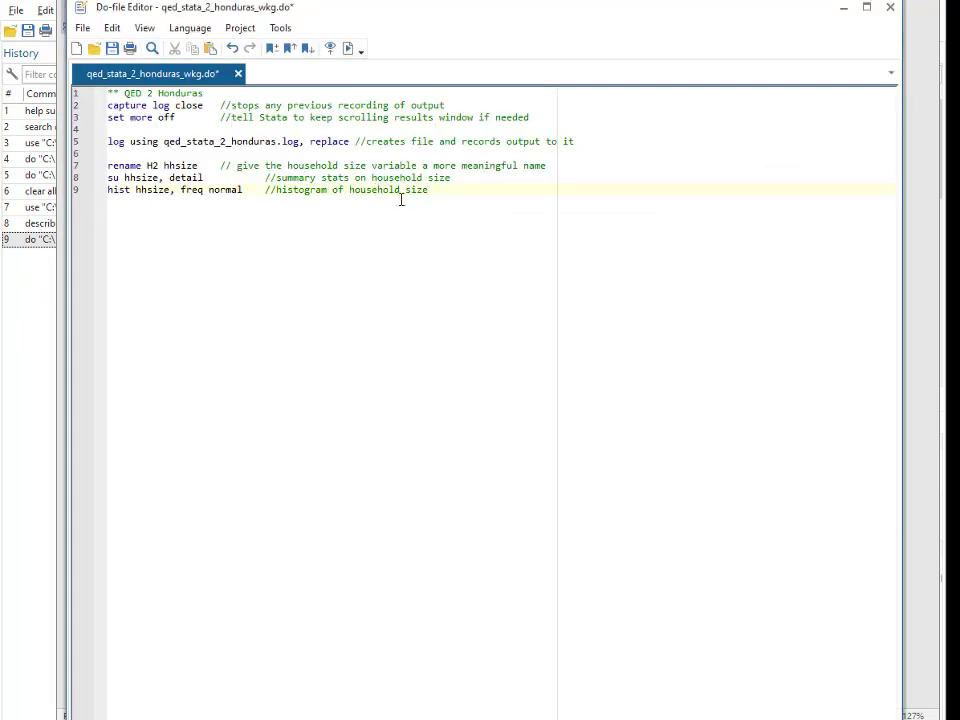
pyautogui.doubleClick(228, 190)
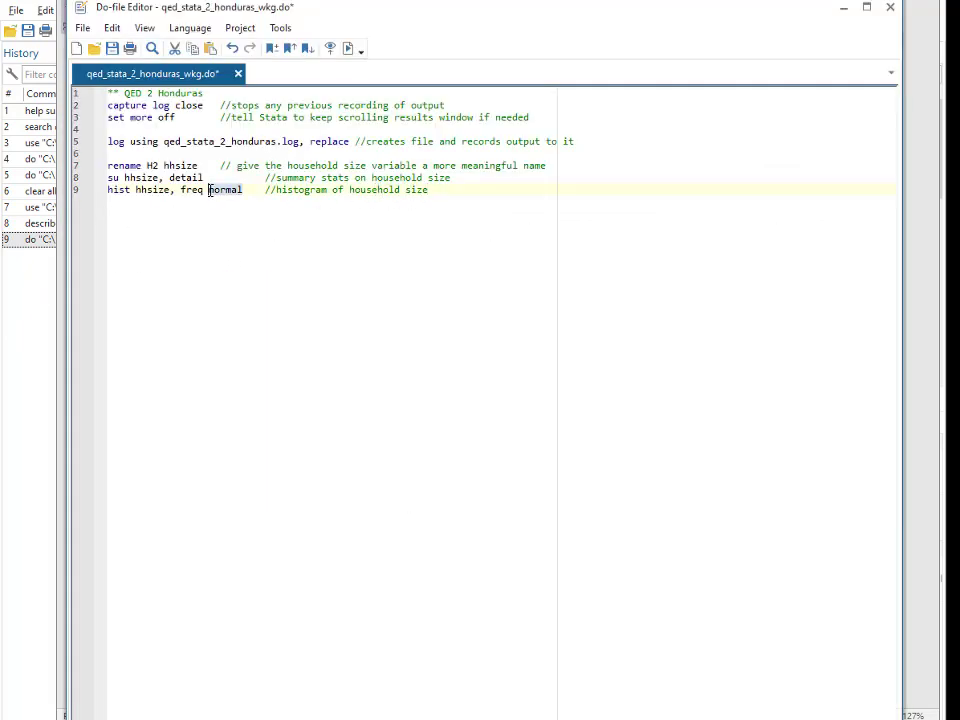
pyautogui.press('Delete')
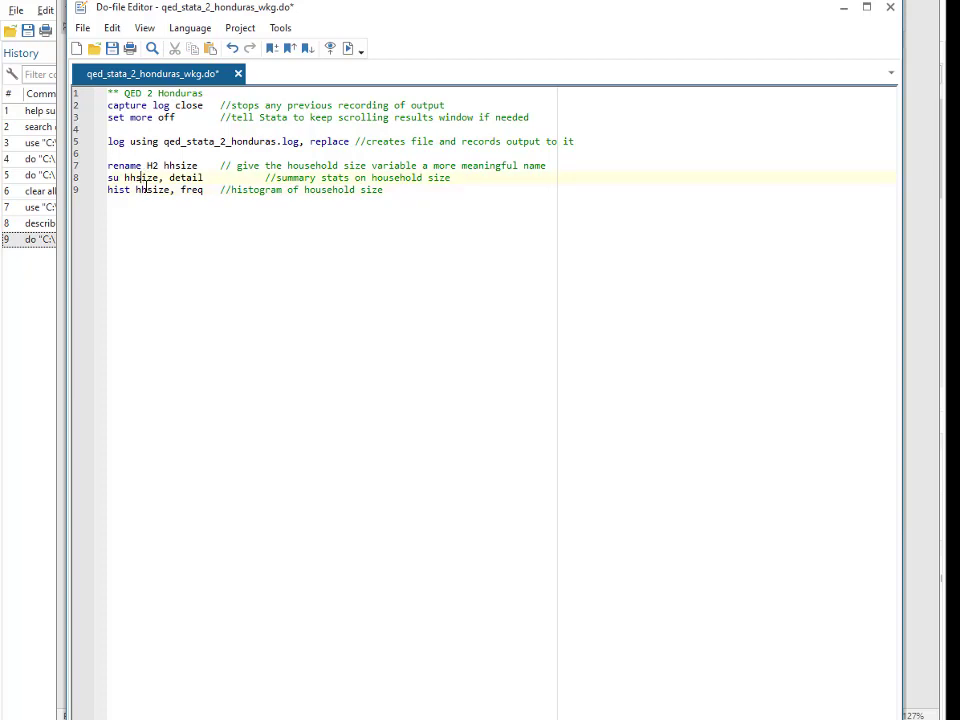
pyautogui.moveTo(141, 181)
pyautogui.mouseDown()
pyautogui.moveTo(165, 190)
pyautogui.moveTo(140, 190)
pyautogui.mouseUp()
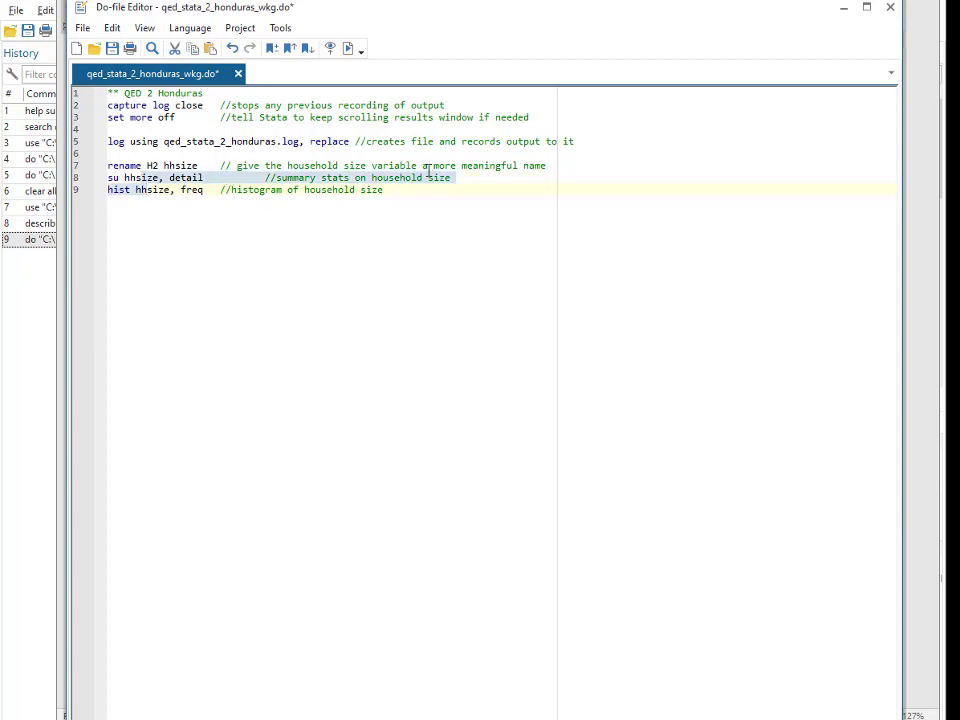
pyautogui.hotkey('ctrl', 'd')
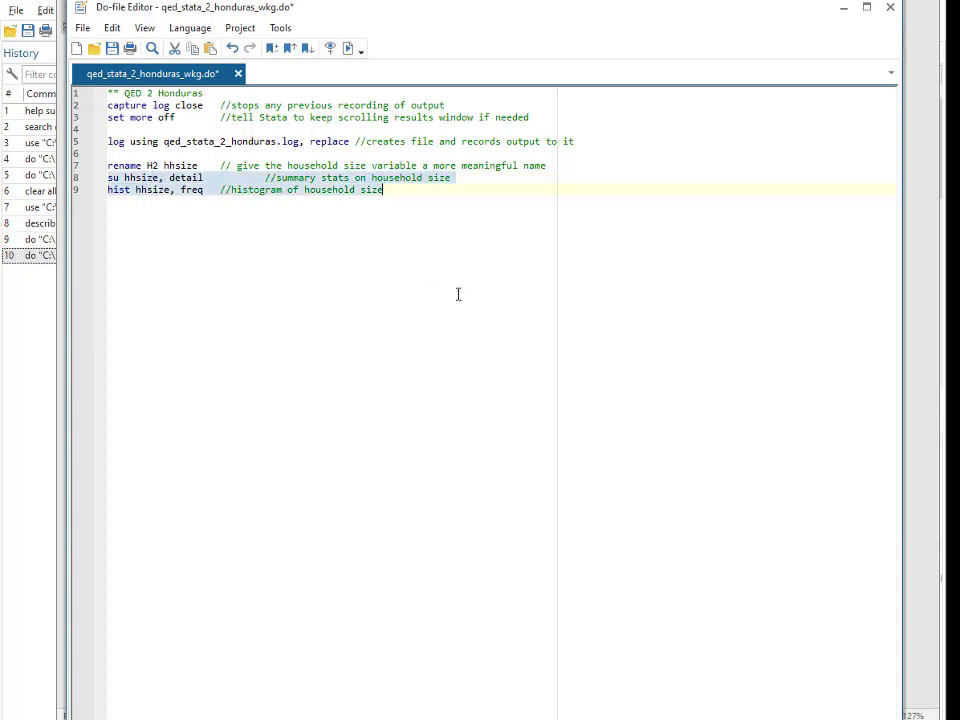
# - Examine the household size histogram beside the summary statistics, checking the mean, standard deviation and skewness against the worksheet's questions
pyautogui.click(30, 368)
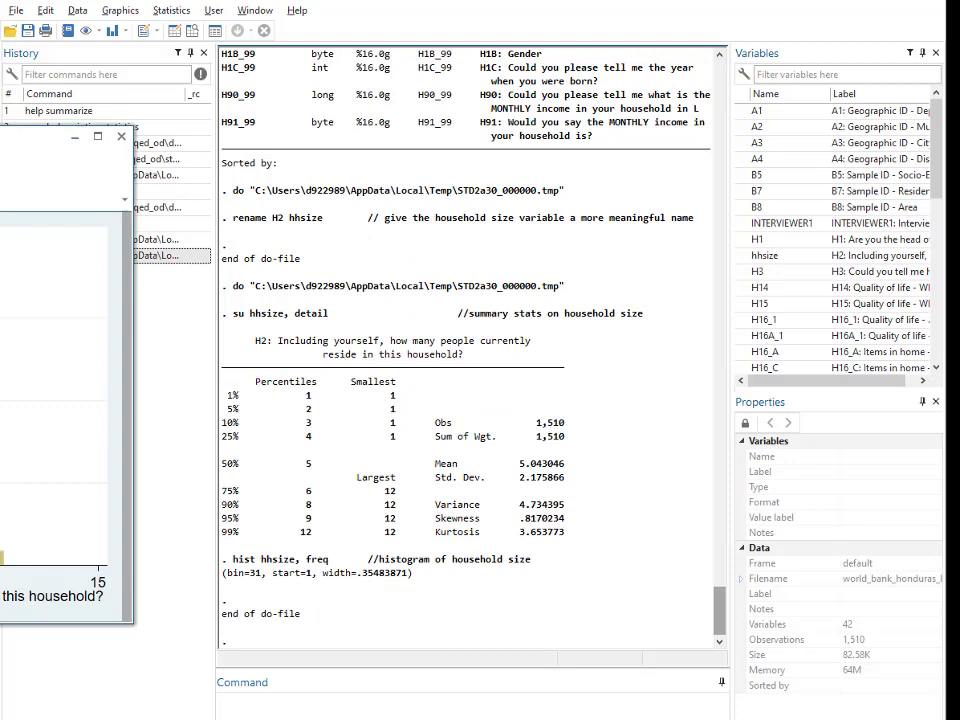
pyautogui.moveTo(60, 137); pyautogui.dragTo(497, 38)
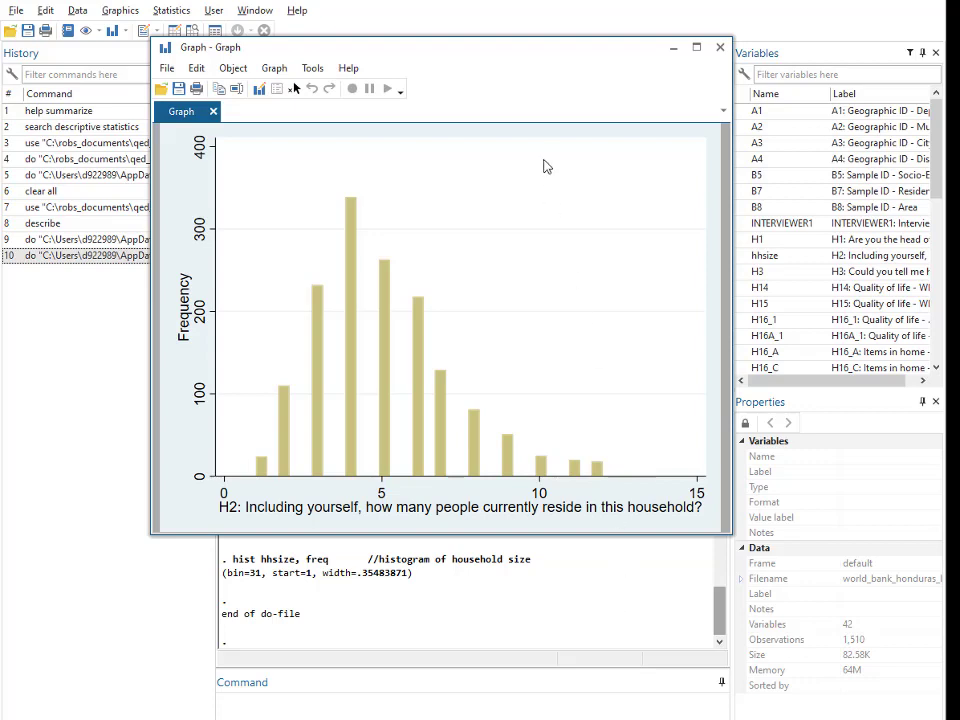
pyautogui.moveTo(523, 50); pyautogui.dragTo(565, 0)
pyautogui.moveTo(336, 20); pyautogui.dragTo(320, 78)
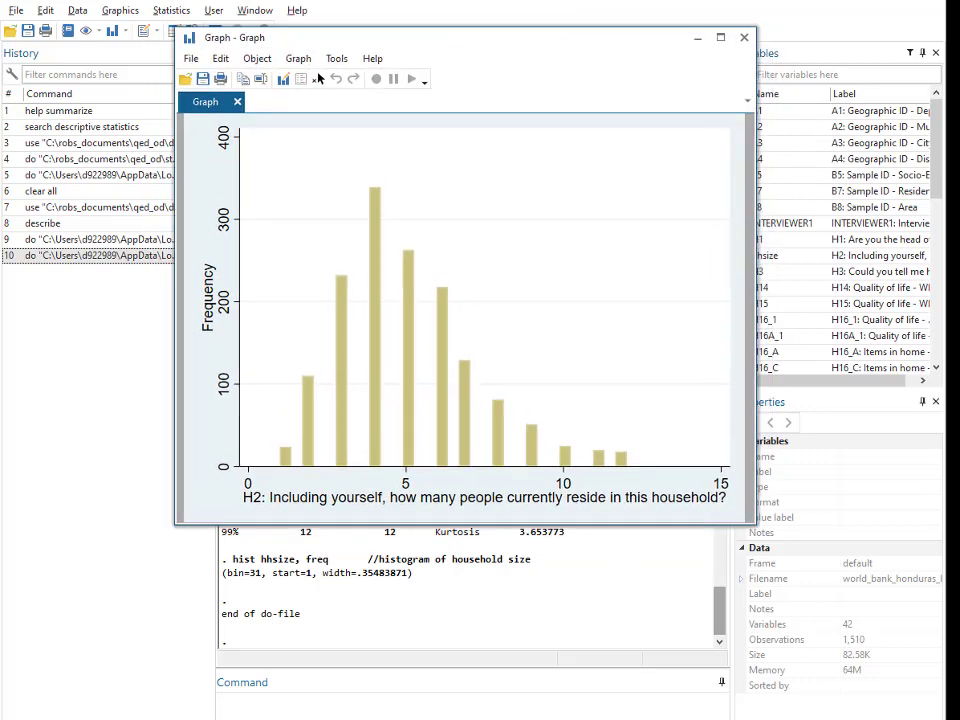
pyautogui.hotkey('alt', 'Tab')
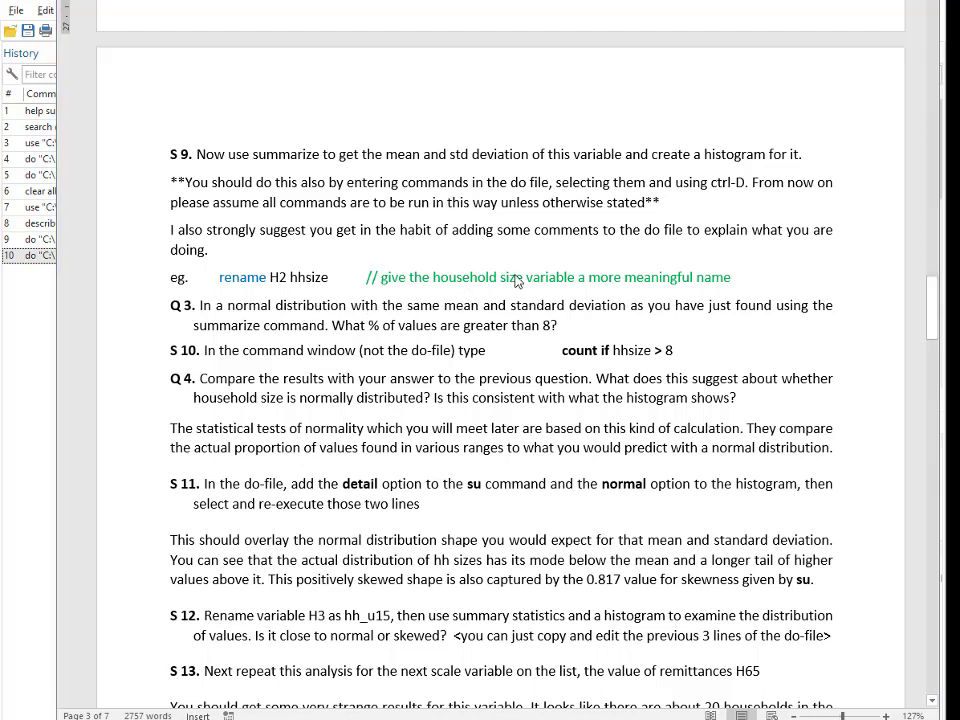
pyautogui.hotkey('alt', 'Tab')
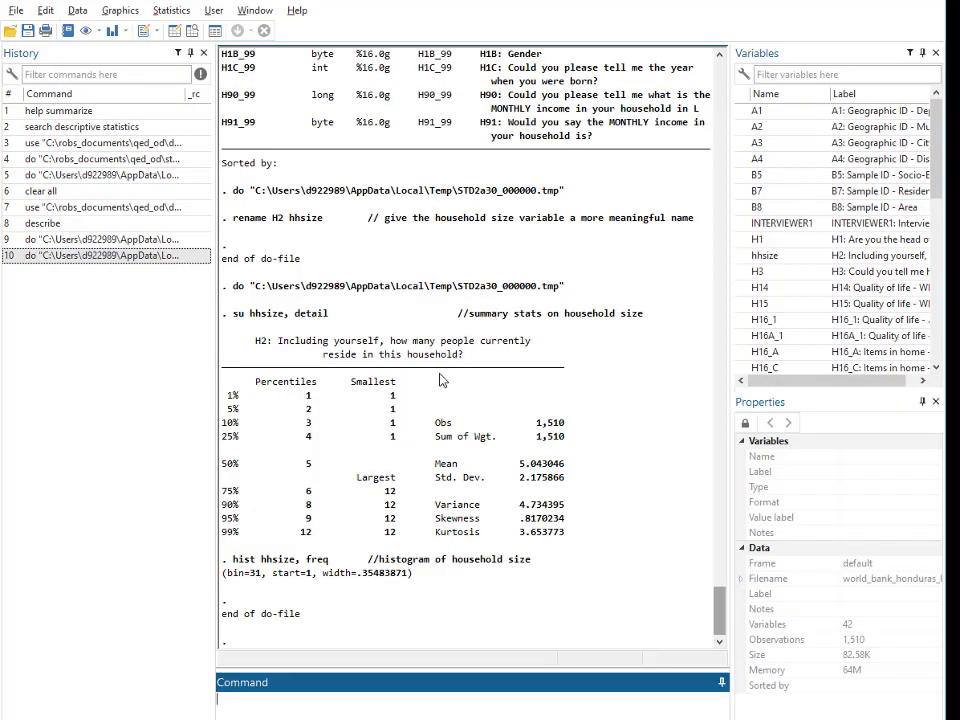
pyautogui.click(722, 610)
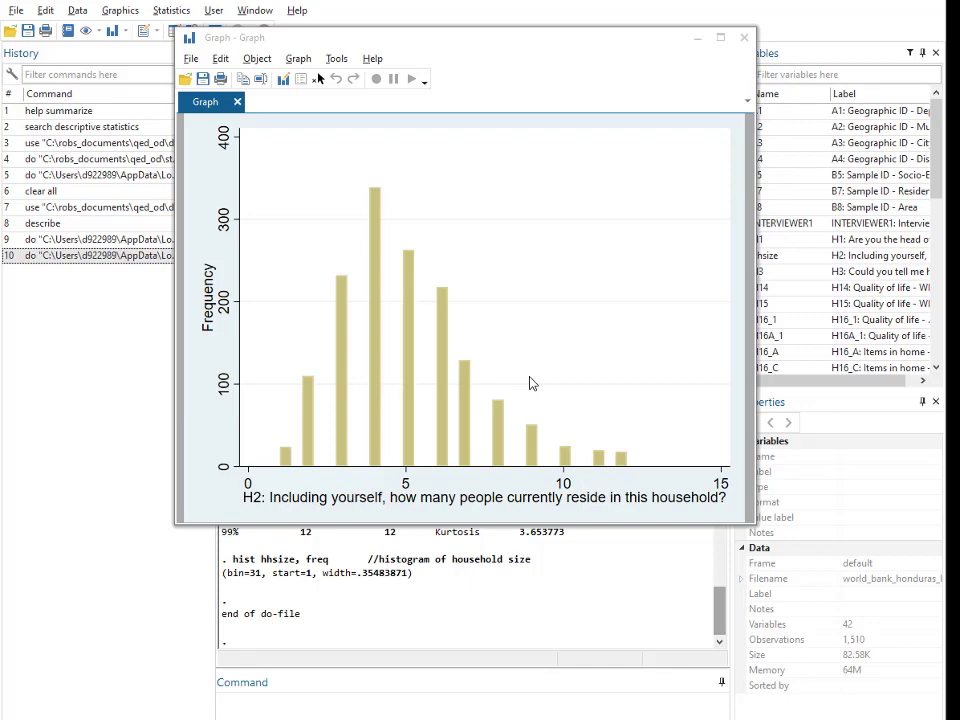
pyautogui.hotkey('alt', 'Tab')
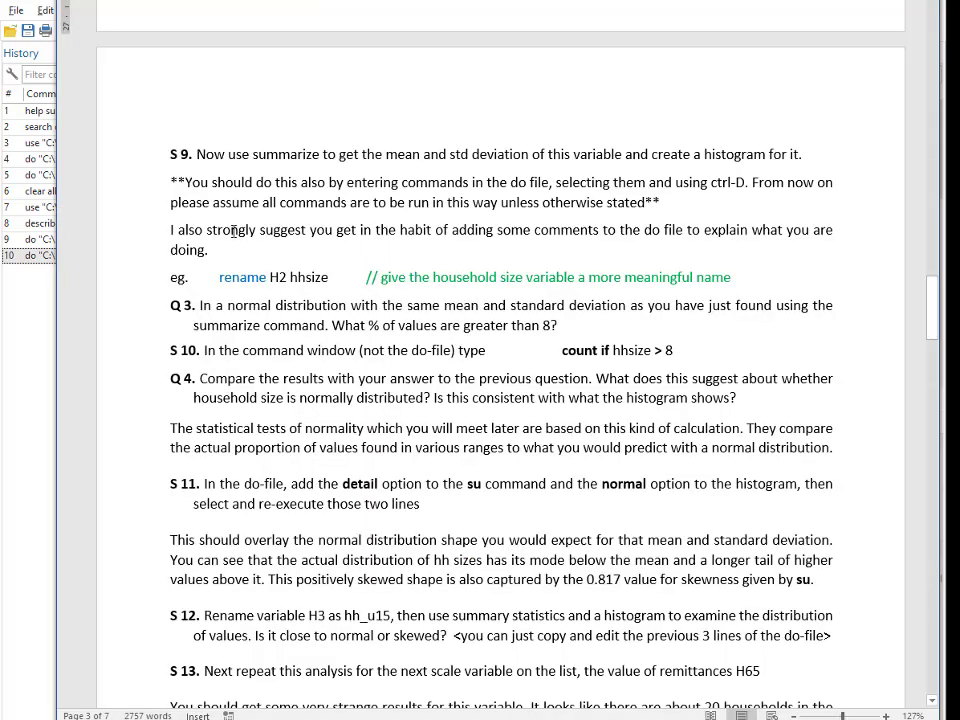